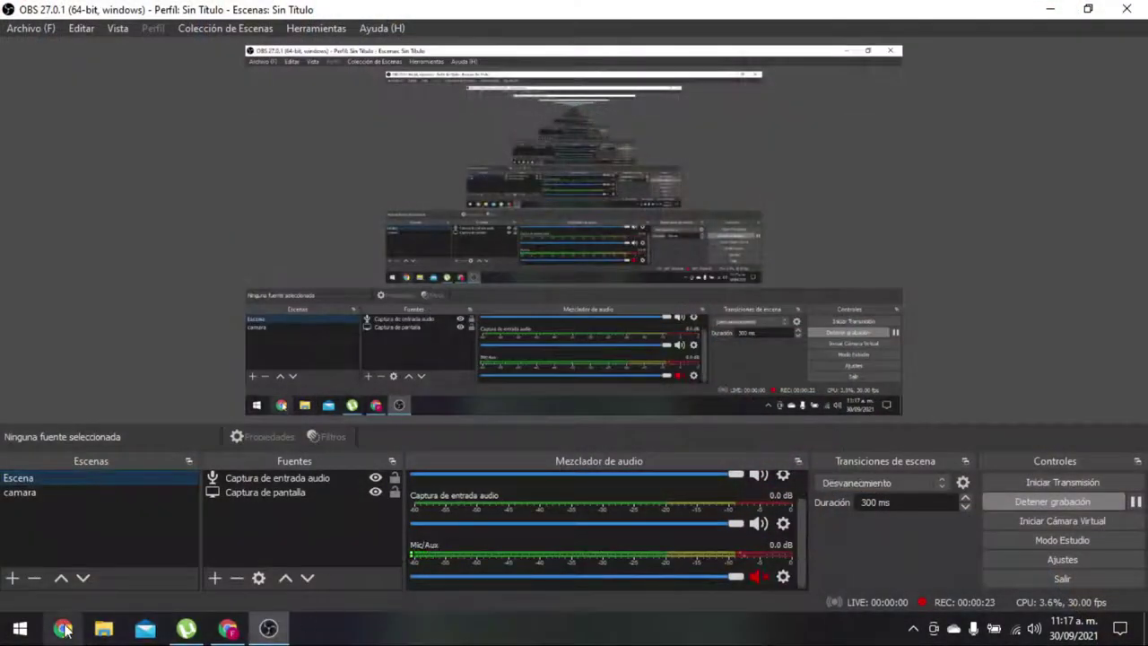
# Play the 'Photoshop Básico - Ejercicio 6 - Tatuaje' YouTube video in full screen.
pyautogui.click(62, 628)
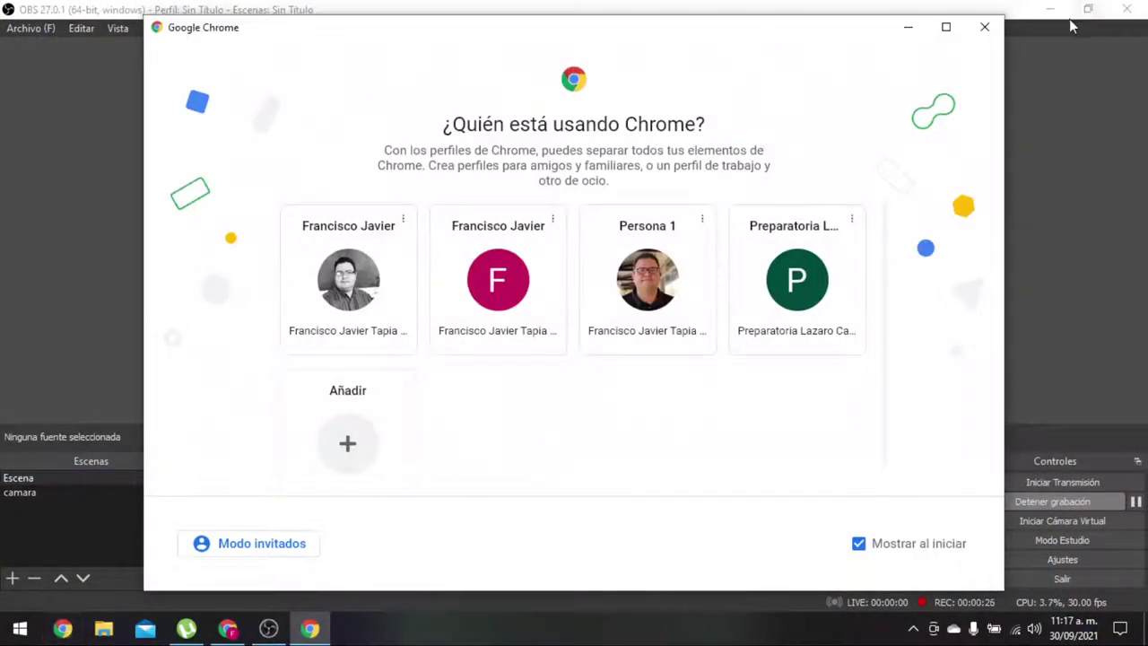
pyautogui.click(984, 27)
pyautogui.click(235, 628)
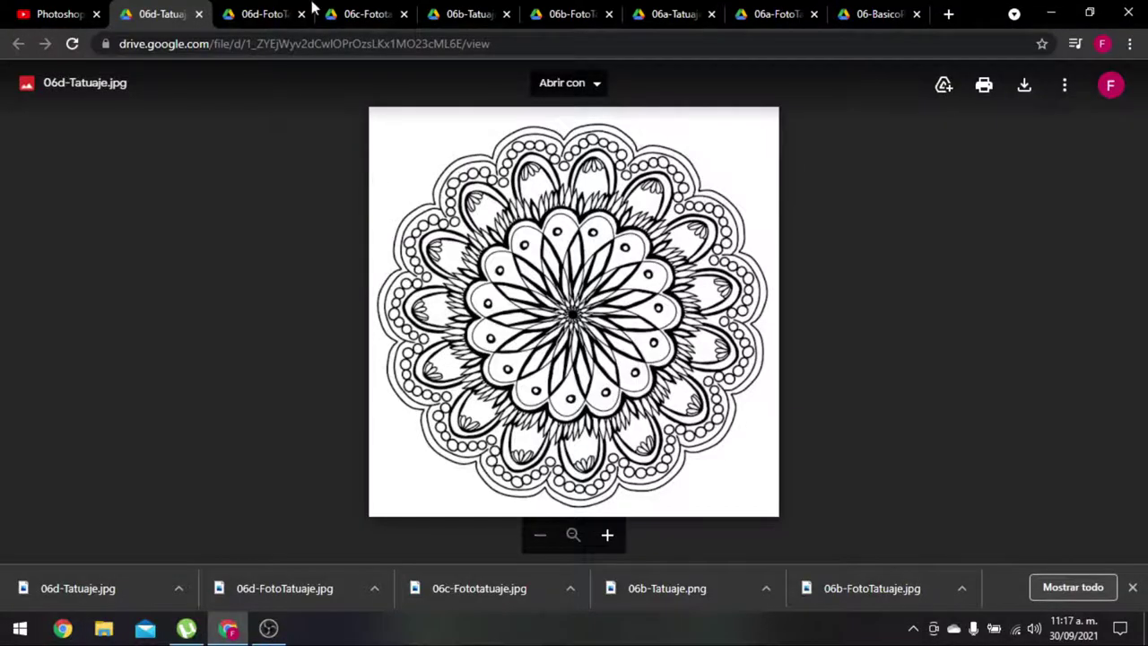
pyautogui.click(85, 10)
pyautogui.scroll(10, 474, 240)
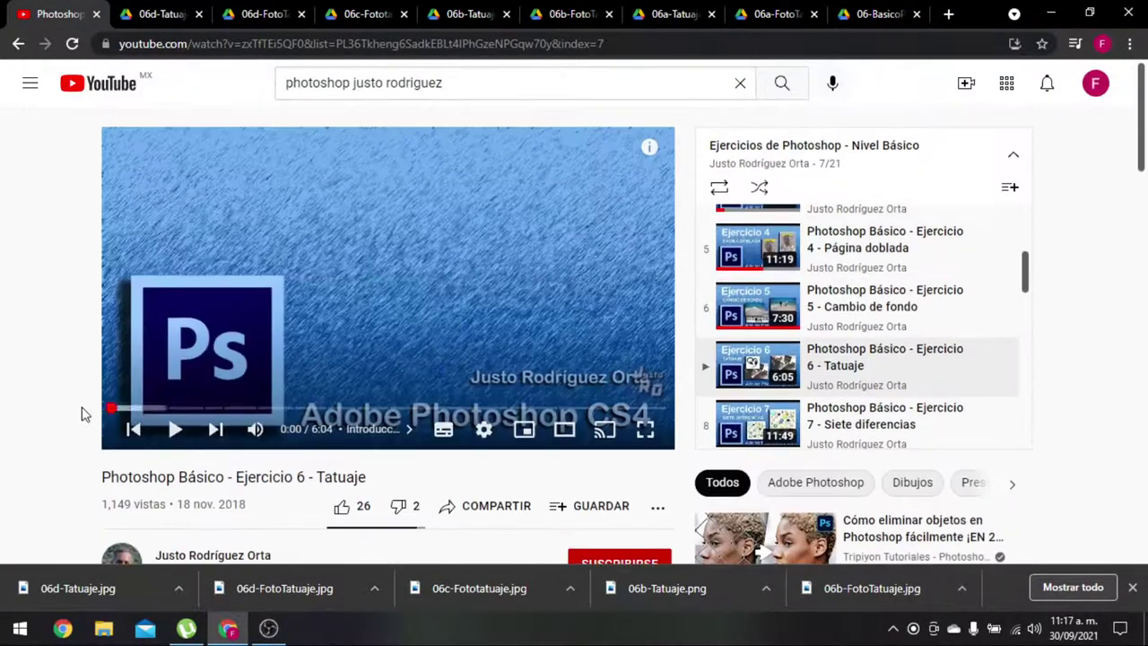
pyautogui.click(171, 431)
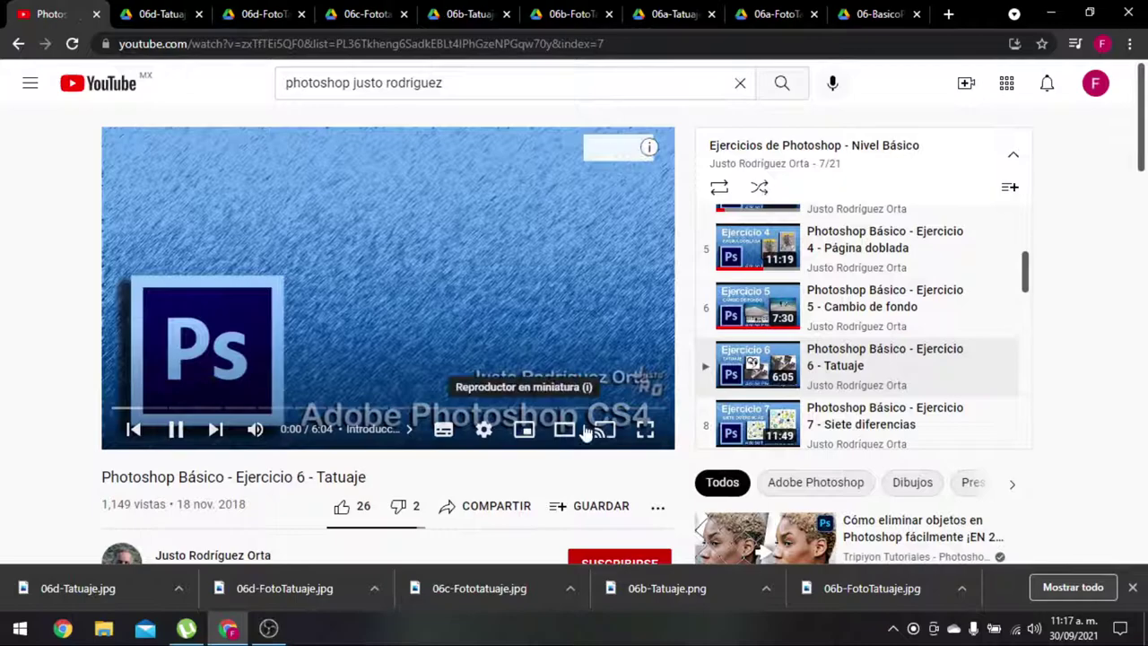
pyautogui.click(644, 430)
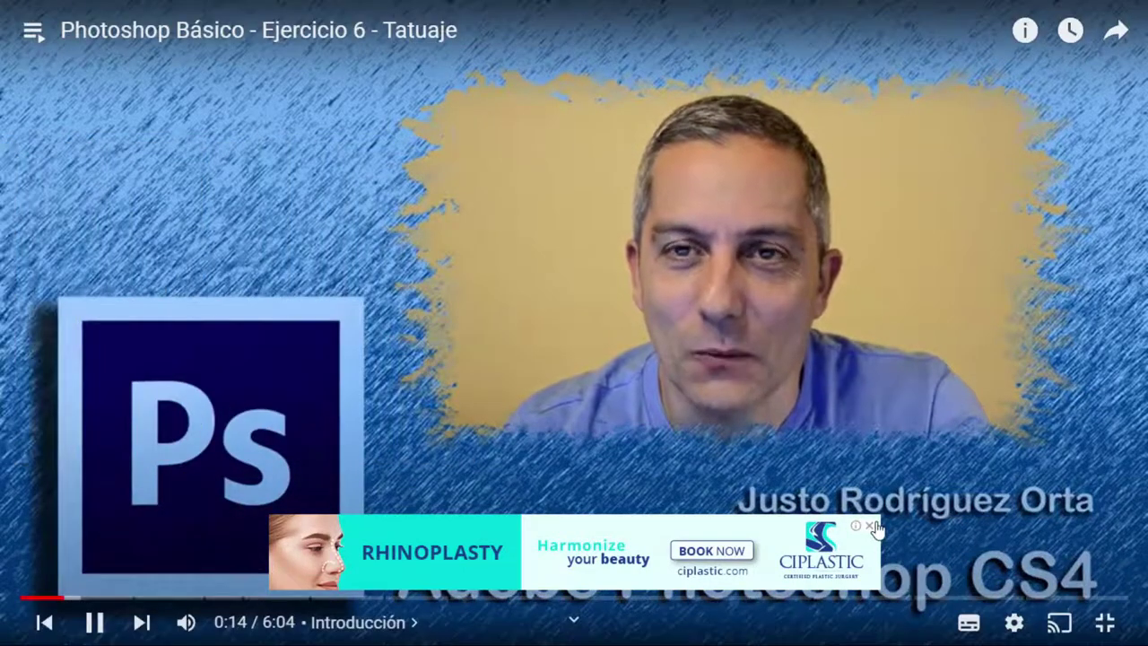
# Close the banner ad overlaying the playing tutorial video.
pyautogui.click(870, 525)
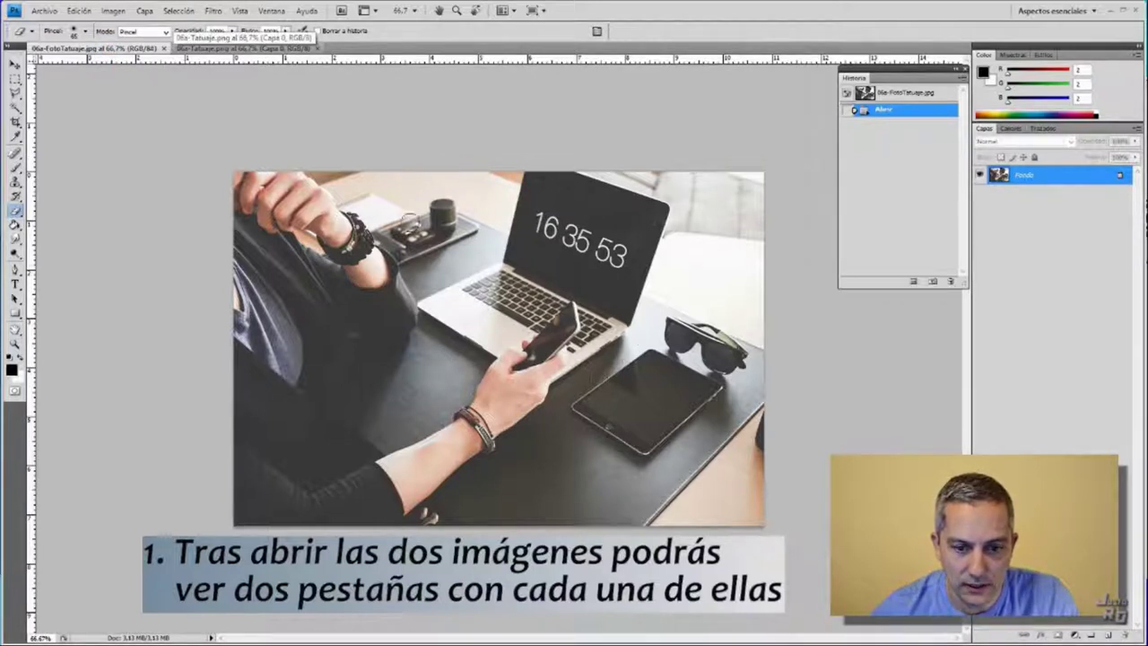
# Switch to the 06a-Tatuaje.png document tab.
pyautogui.click(262, 48)
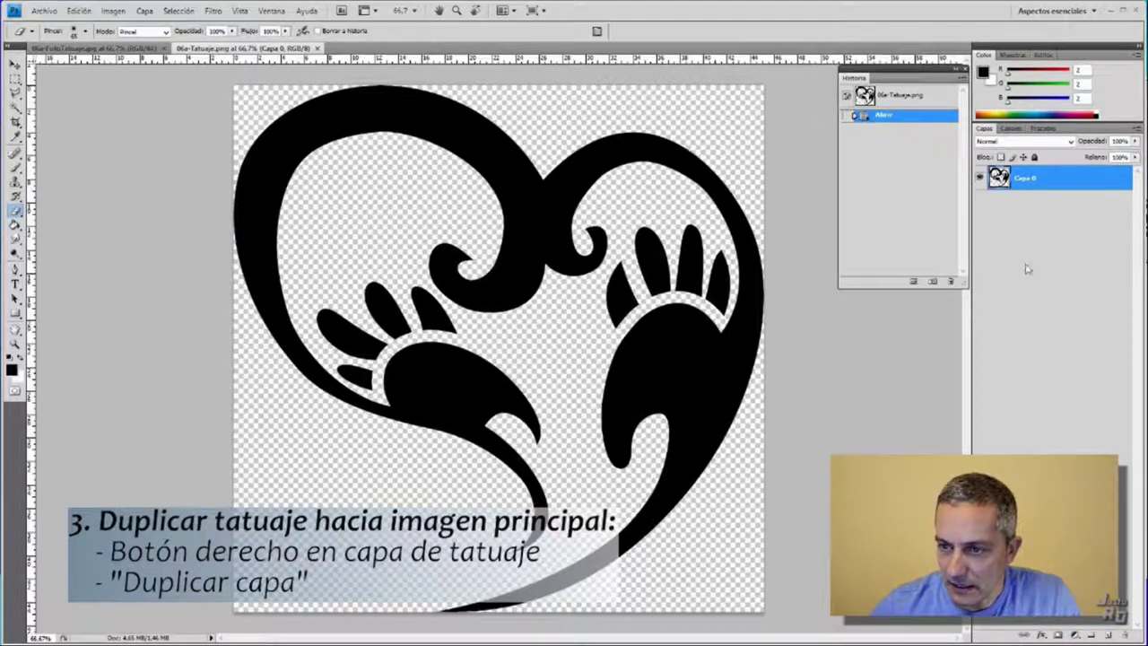
# Duplicate layer Capa 0 into the 06a-FotoTatuaje.jpg document.
pyautogui.rightClick(1058, 185)
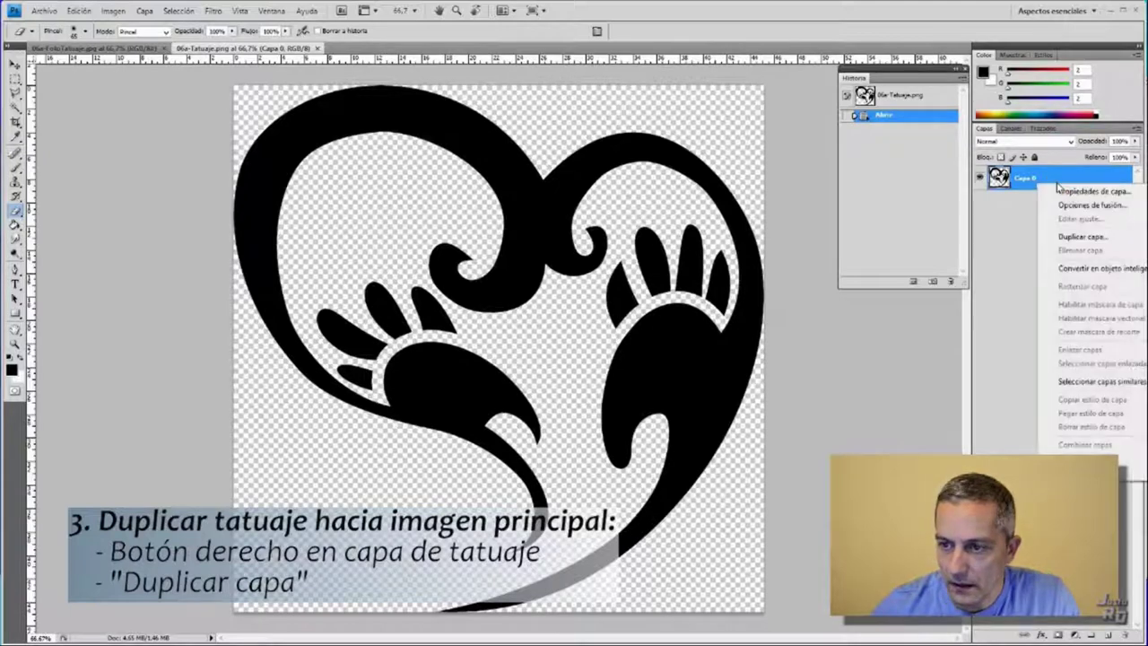
pyautogui.click(1081, 238)
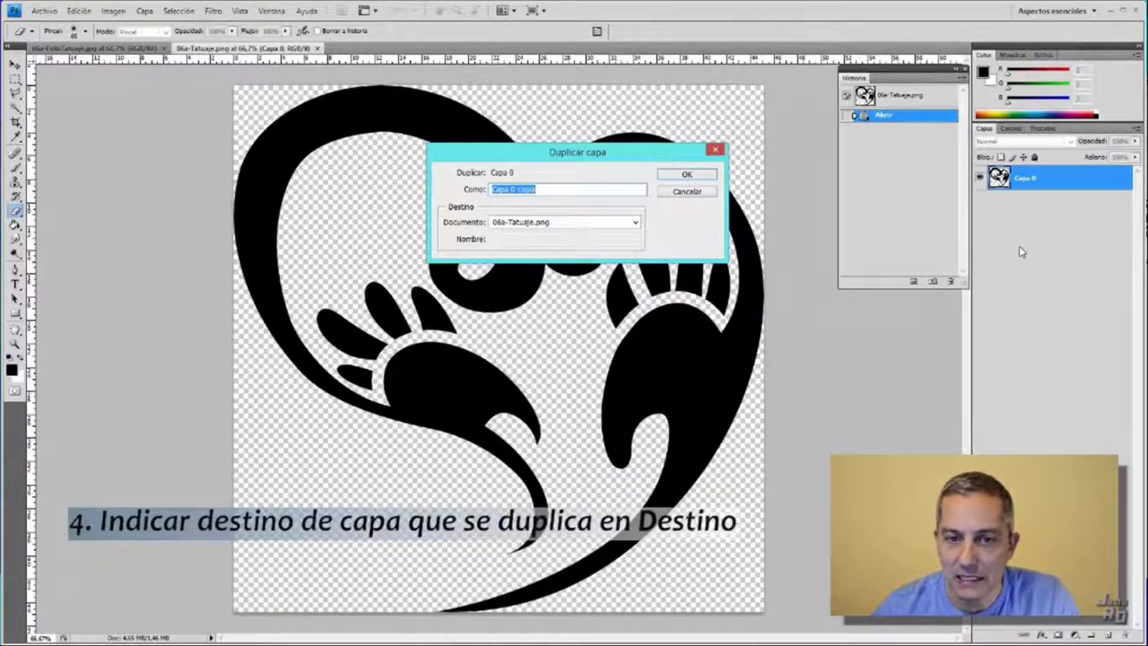
pyautogui.moveTo(592, 159); pyautogui.dragTo(592, 177)
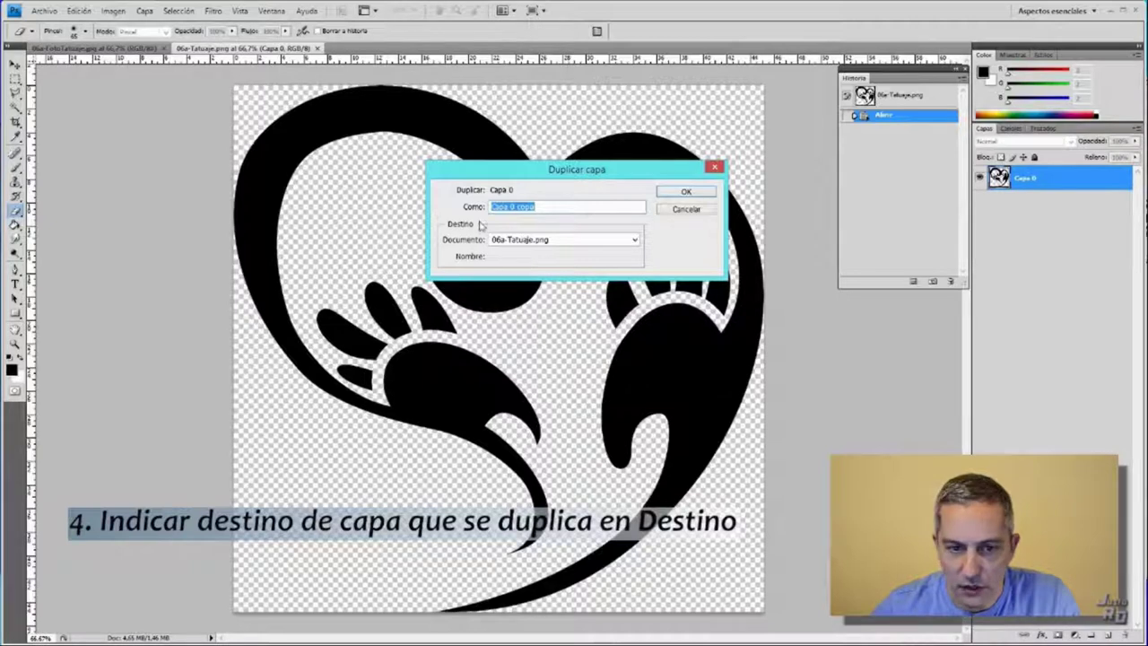
pyautogui.click(635, 241)
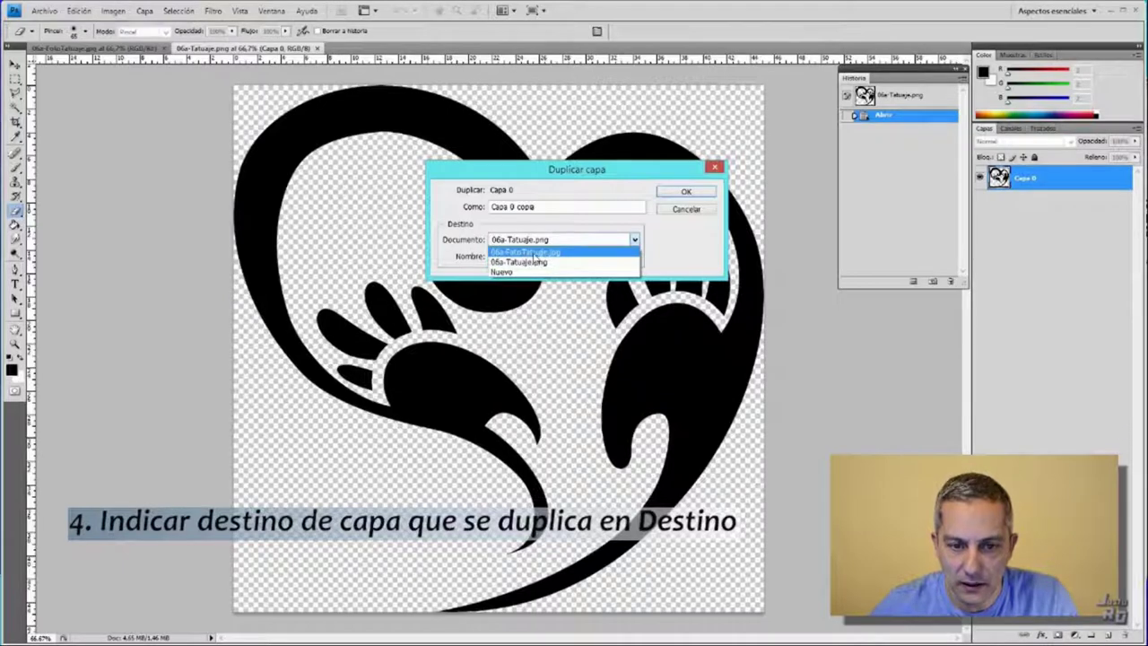
pyautogui.click(527, 254)
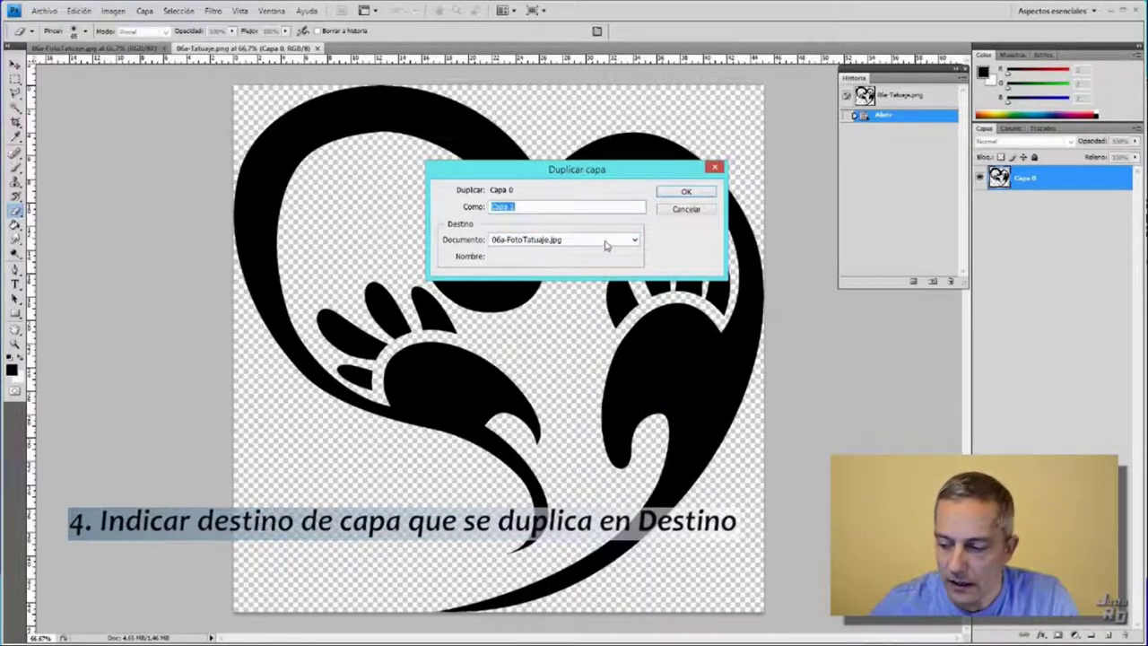
pyautogui.click(684, 193)
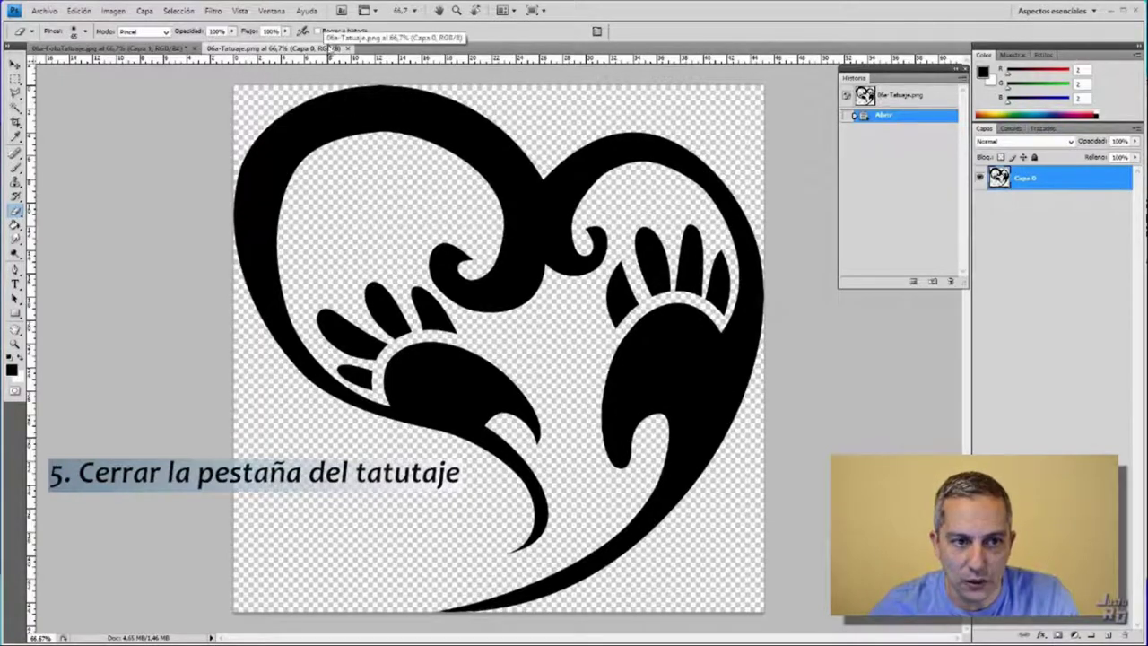
# Close the 06a-Tatuaje.png document tab.
pyautogui.click(349, 49)
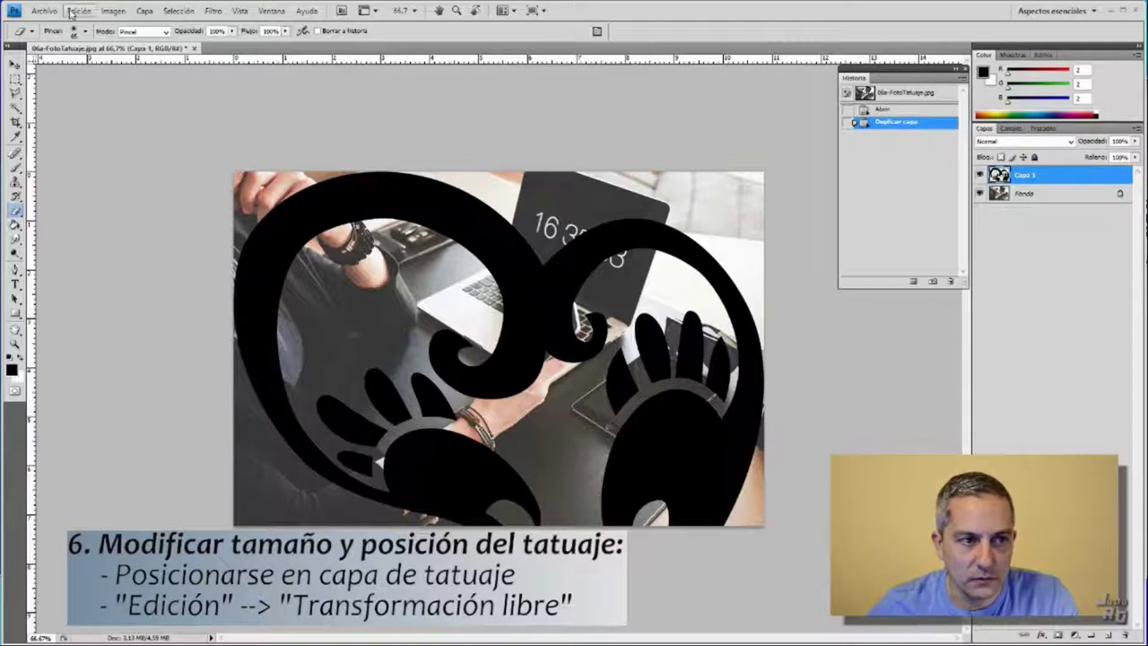
# Start Free Transform on the tattoo layer and zoom out until all handles show.
pyautogui.click(72, 10)
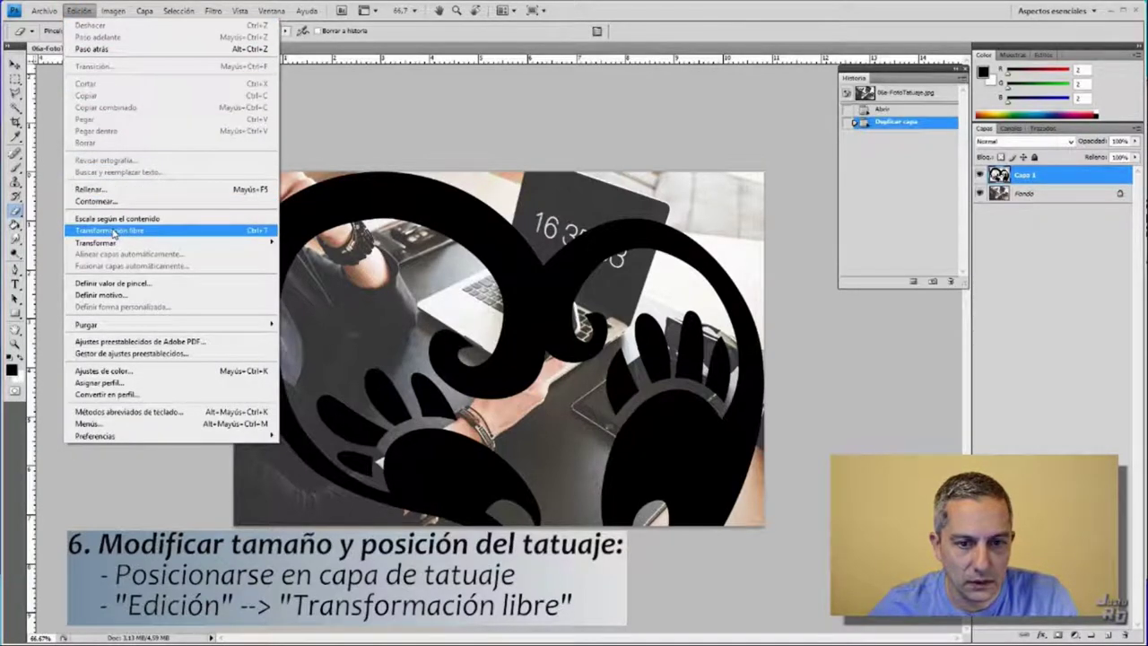
pyautogui.click(114, 232)
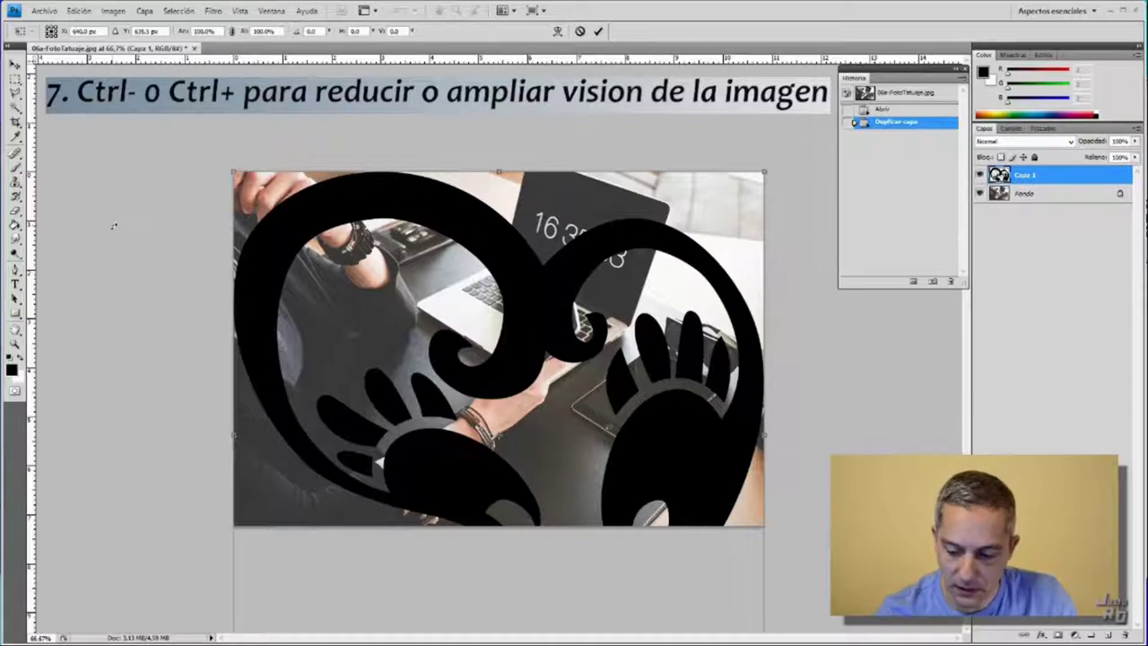
pyautogui.hotkey('ctrl', '-')
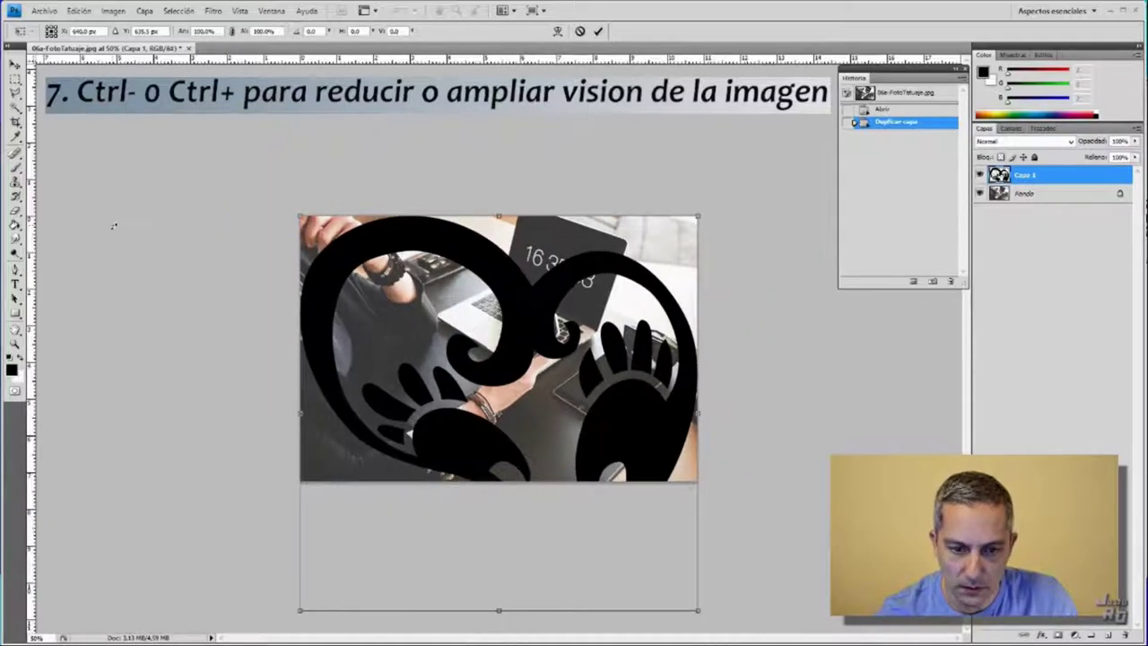
pyautogui.hotkey('ctrl', '-')
pyautogui.hotkey('ctrl', '+')
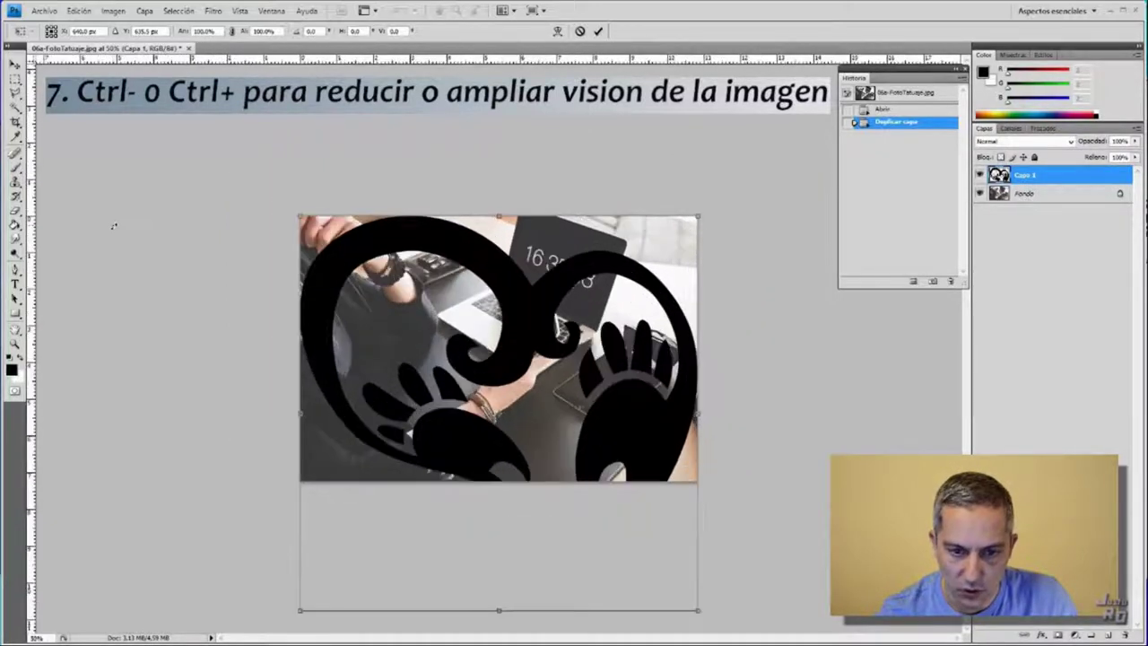
pyautogui.hotkey('ctrl', '-')
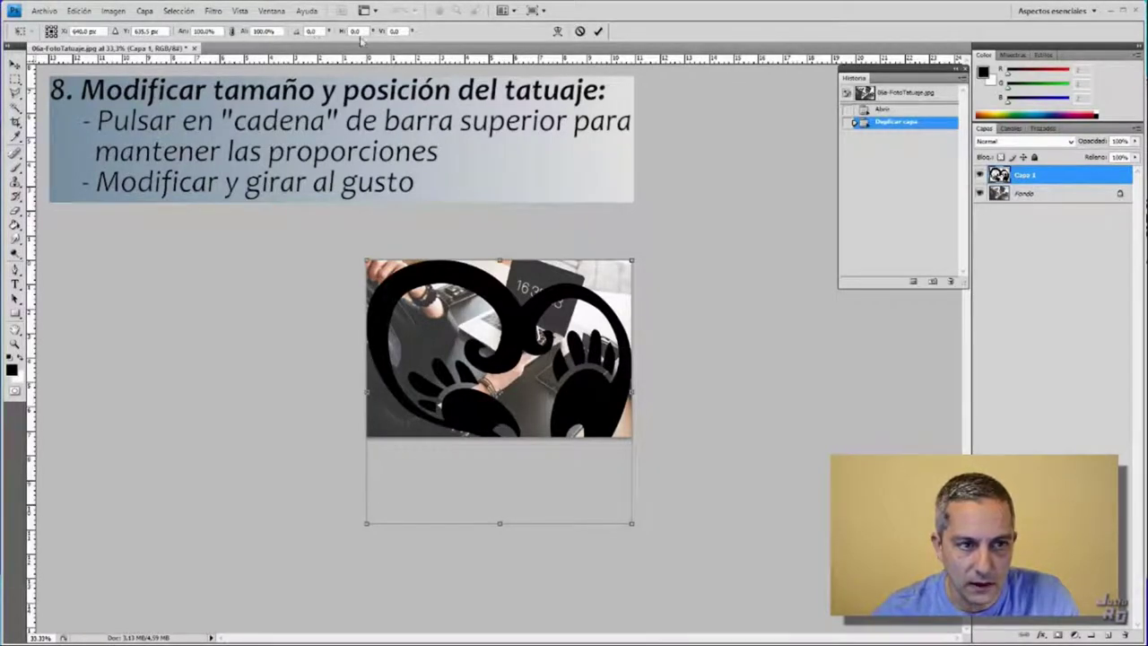
# With proportions linked, scale the heart tattoo to 25% and move it over the forearm.
pyautogui.click(233, 33)
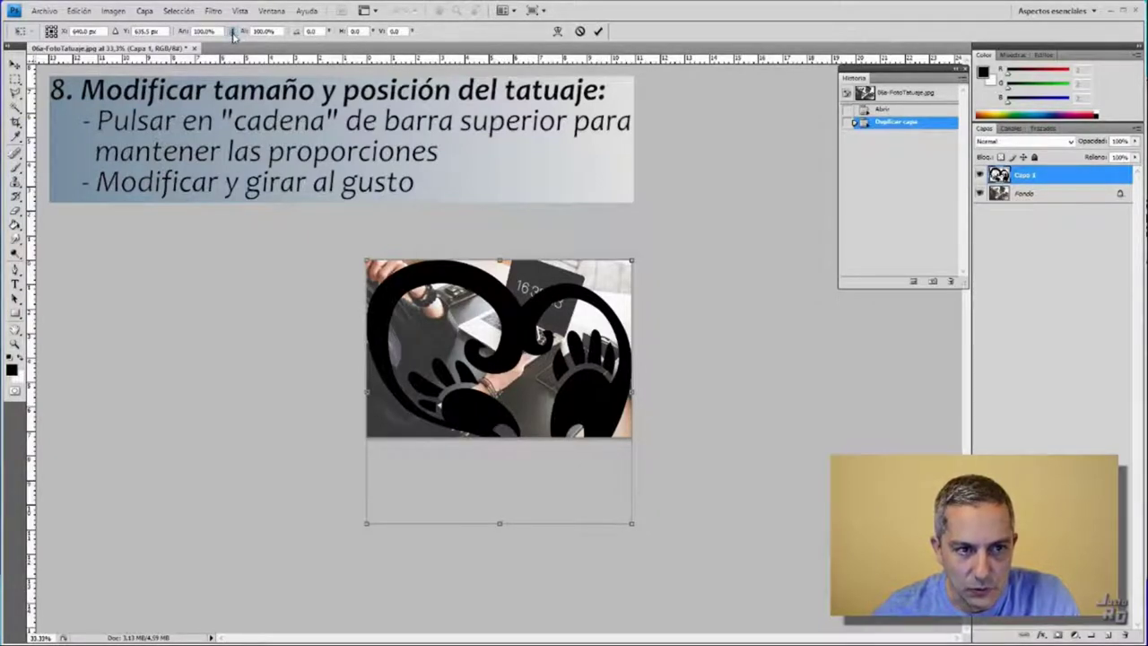
pyautogui.click(232, 32)
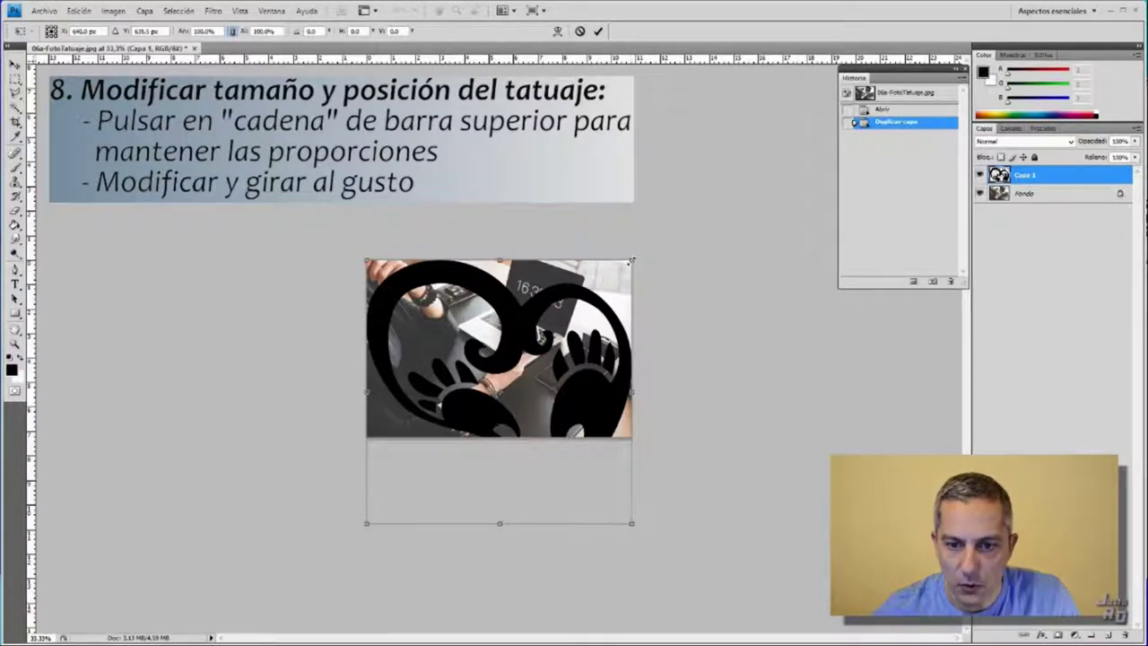
pyautogui.moveTo(632, 261); pyautogui.dragTo(527, 365)
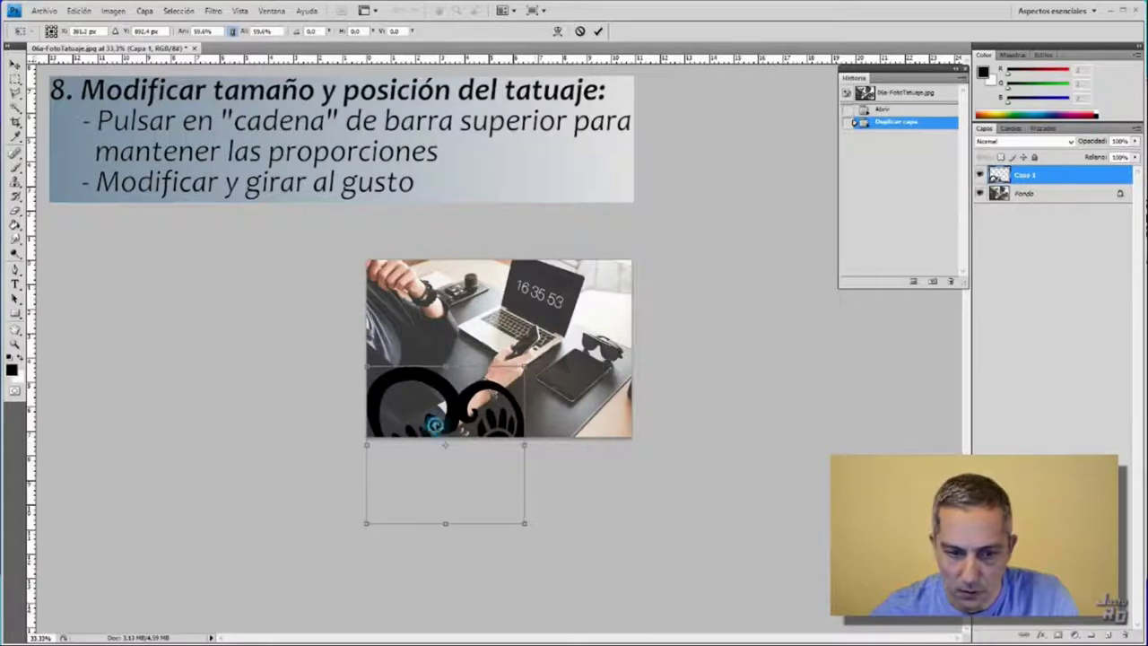
pyautogui.moveTo(459, 397)
pyautogui.mouseDown()
pyautogui.moveTo(482, 375)
pyautogui.moveTo(504, 380)
pyautogui.mouseUp()
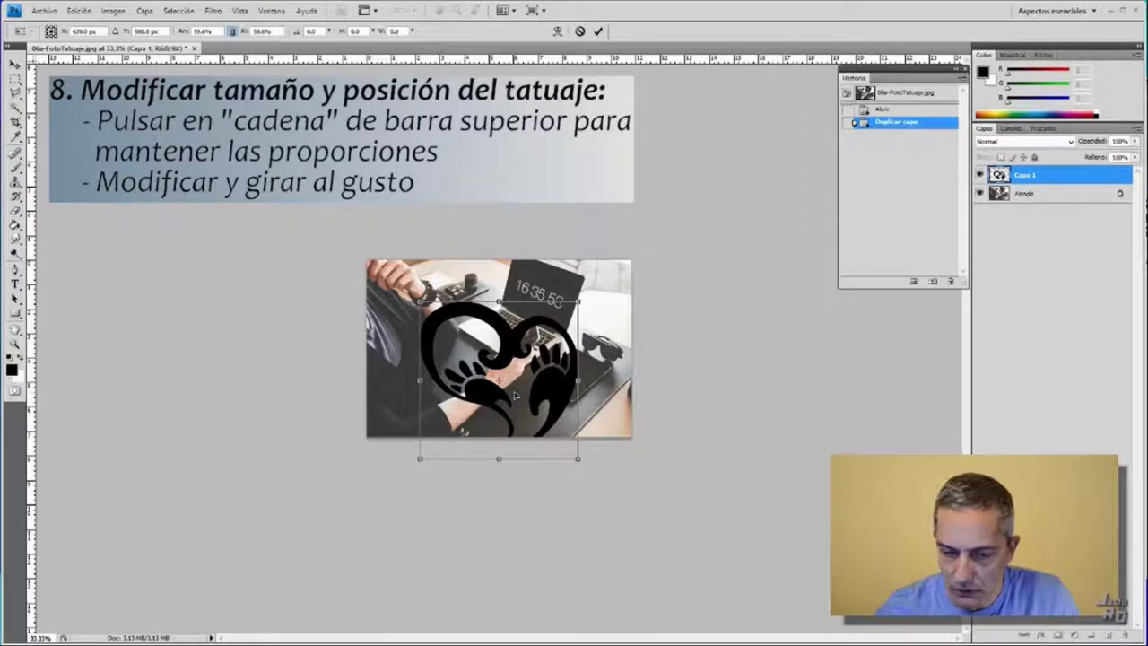
pyautogui.moveTo(578, 302); pyautogui.dragTo(522, 356)
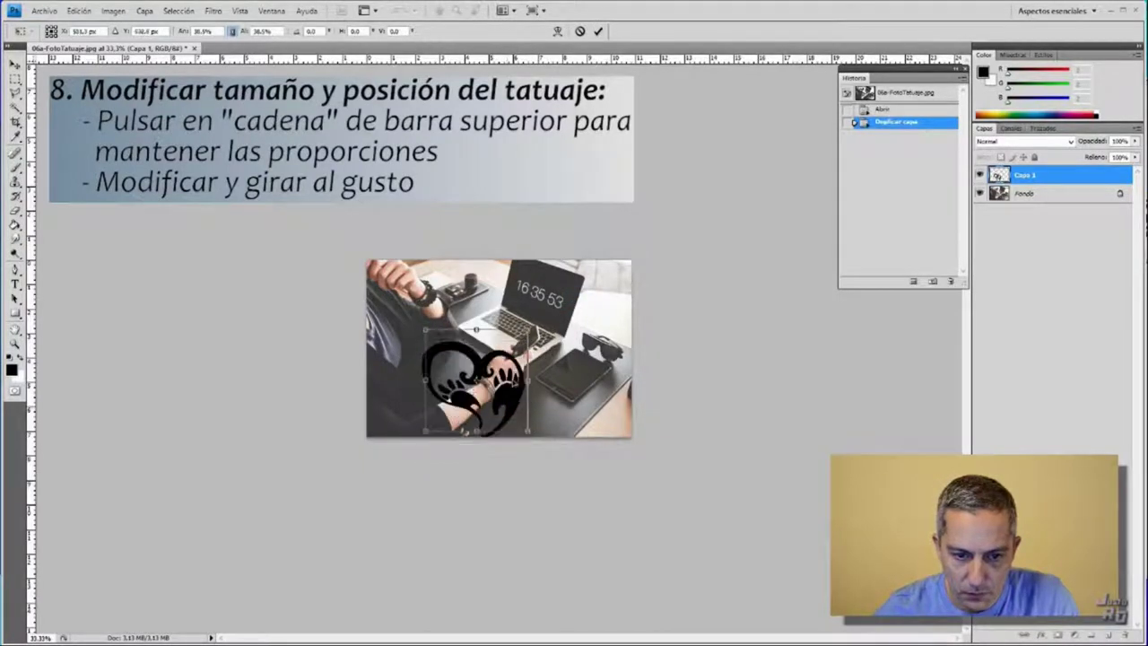
pyautogui.moveTo(509, 397); pyautogui.dragTo(515, 369)
pyautogui.moveTo(528, 327); pyautogui.dragTo(492, 364)
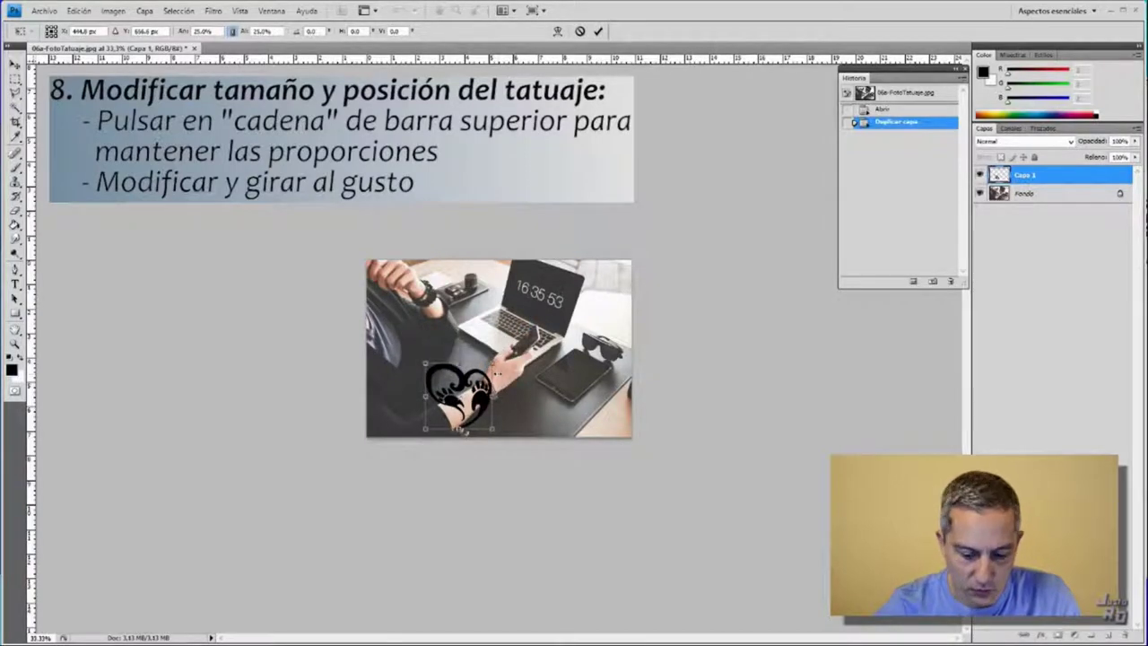
pyautogui.hotkey('ctrl', '+')
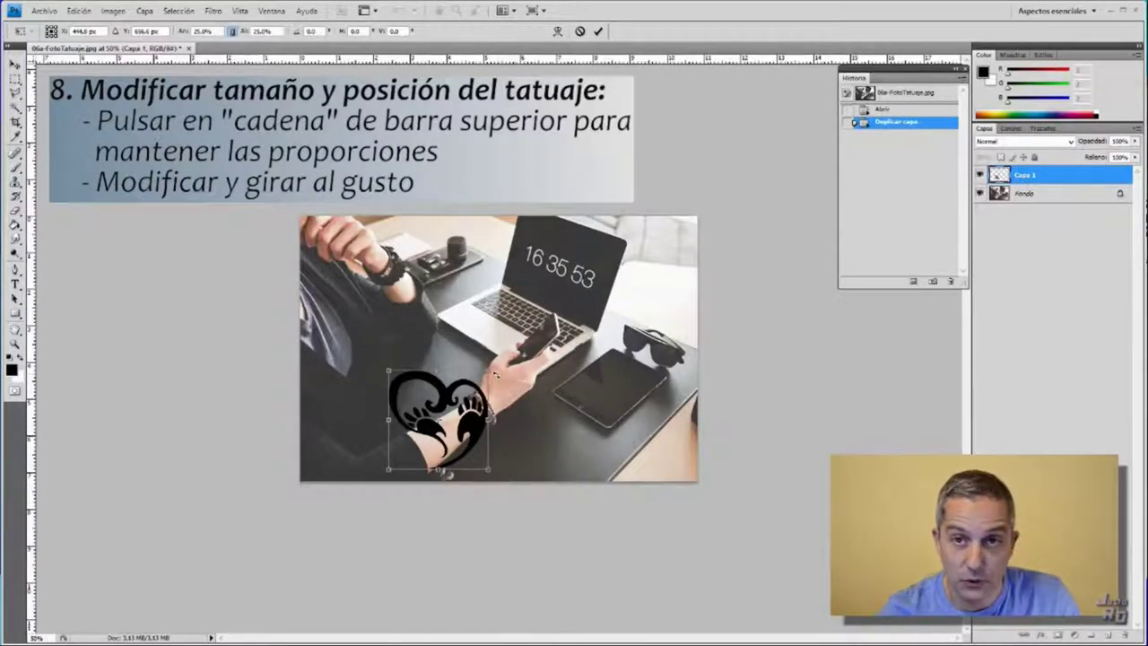
# At 66.7% zoom, scale the heart to 9.3%, rotate it -24.1° and place it on the wrist.
pyautogui.hotkey('ctrl', '+')
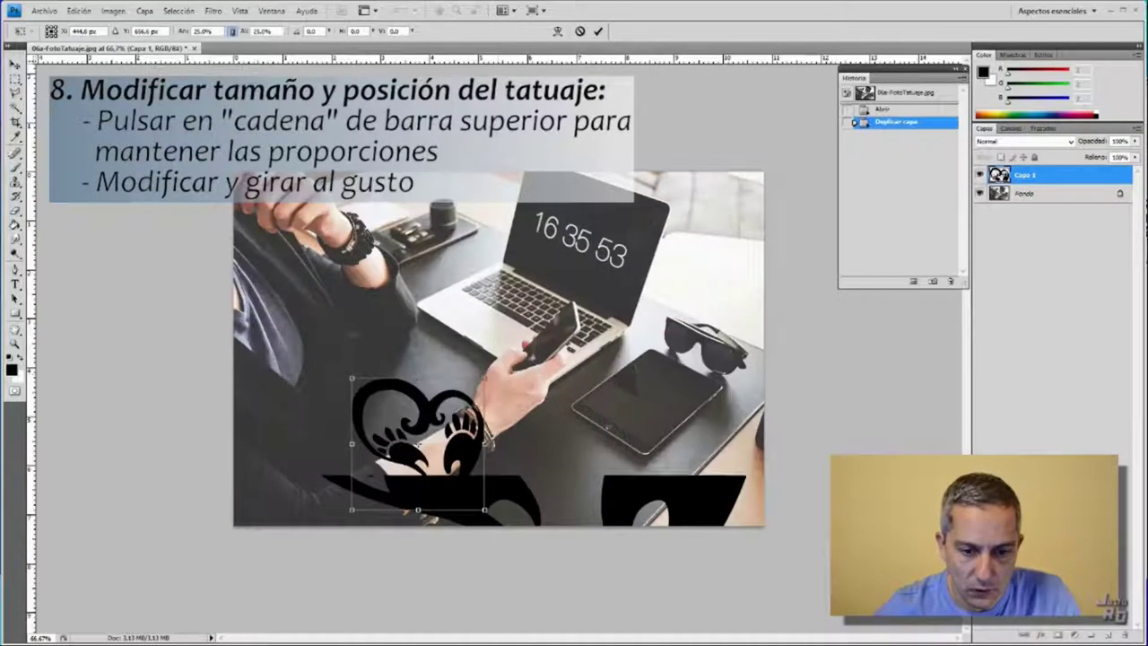
pyautogui.moveTo(486, 378); pyautogui.dragTo(437, 425)
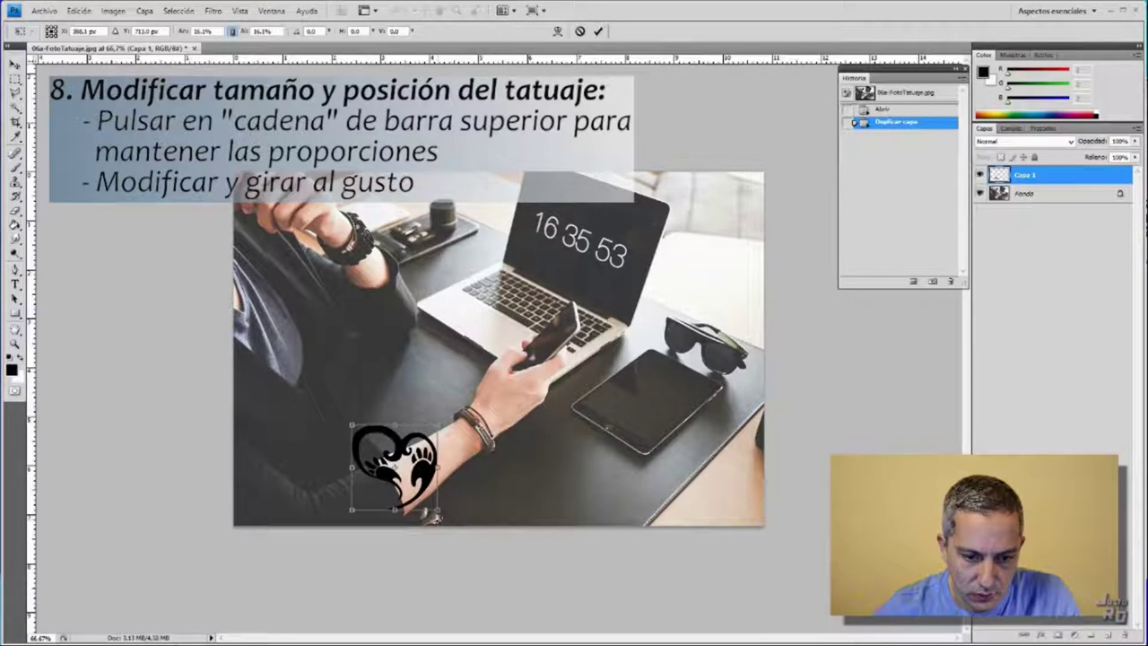
pyautogui.moveTo(433, 518)
pyautogui.mouseDown()
pyautogui.moveTo(458, 499)
pyautogui.moveTo(452, 491)
pyautogui.mouseUp()
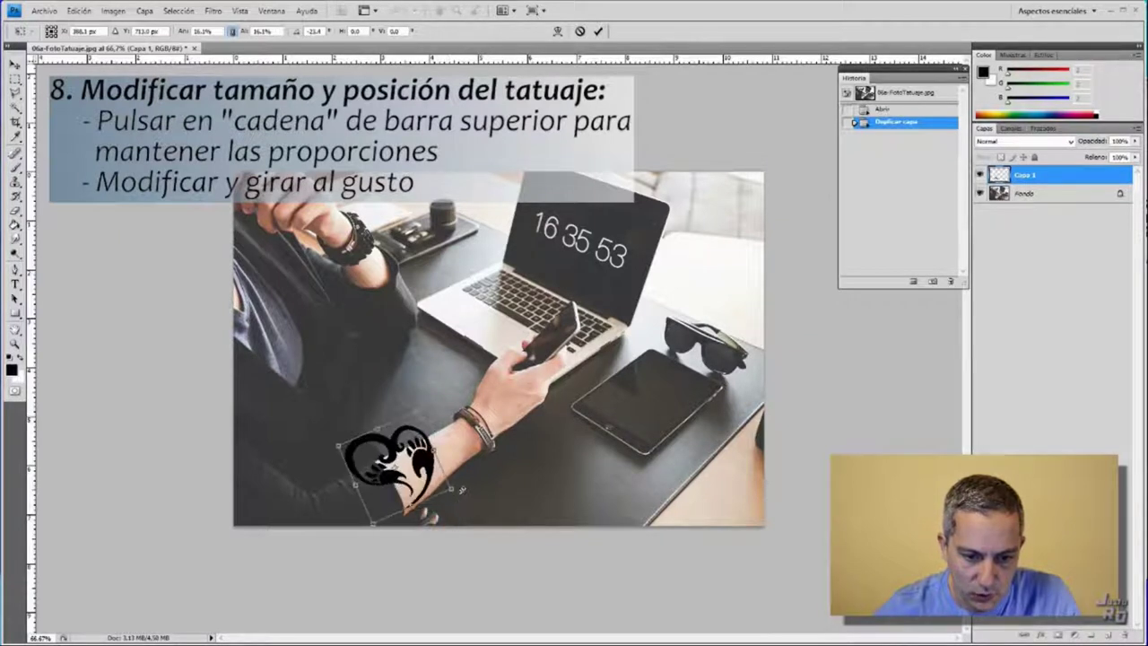
pyautogui.moveTo(394, 468); pyautogui.dragTo(426, 455)
pyautogui.moveTo(483, 481); pyautogui.dragTo(458, 471)
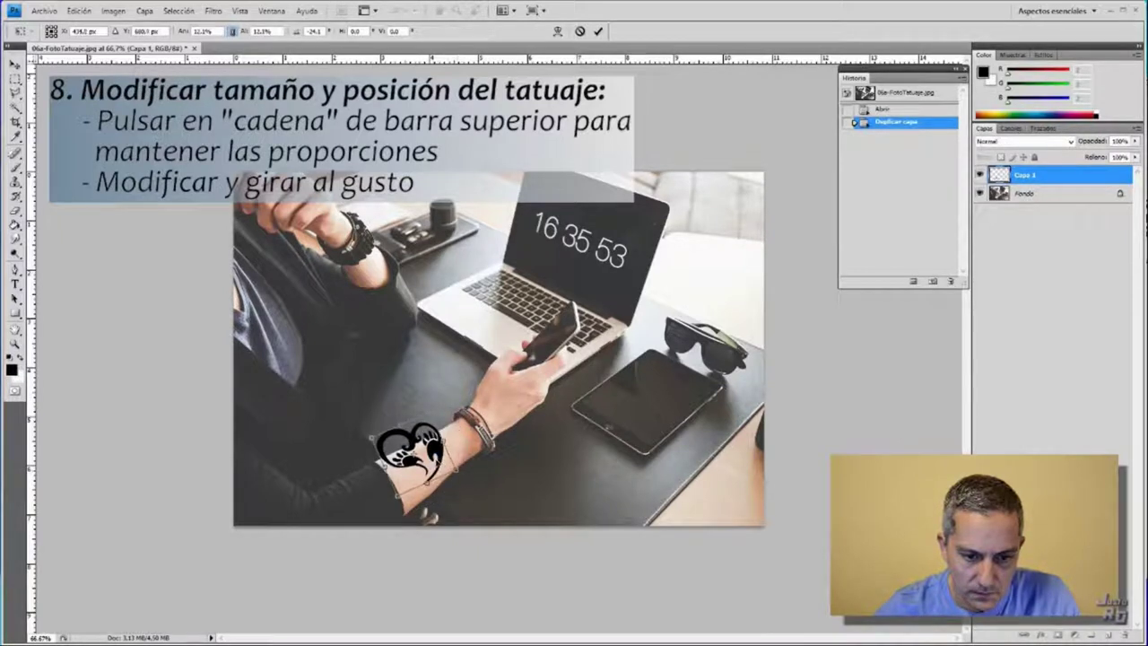
pyautogui.moveTo(433, 456); pyautogui.dragTo(445, 468)
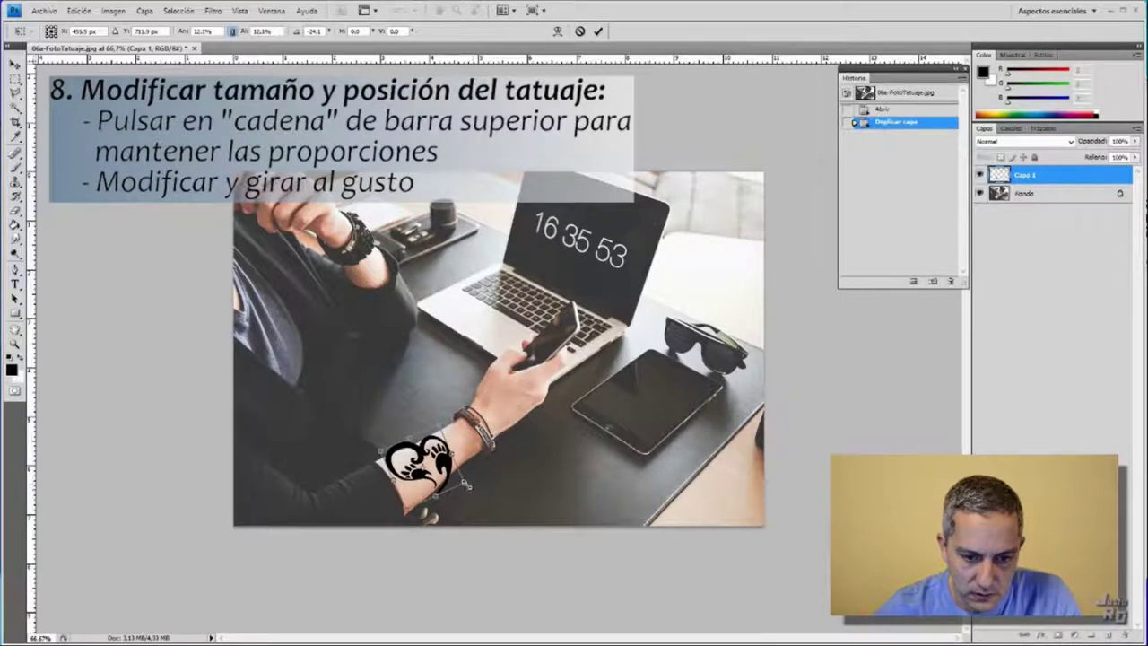
pyautogui.moveTo(469, 485); pyautogui.dragTo(438, 471)
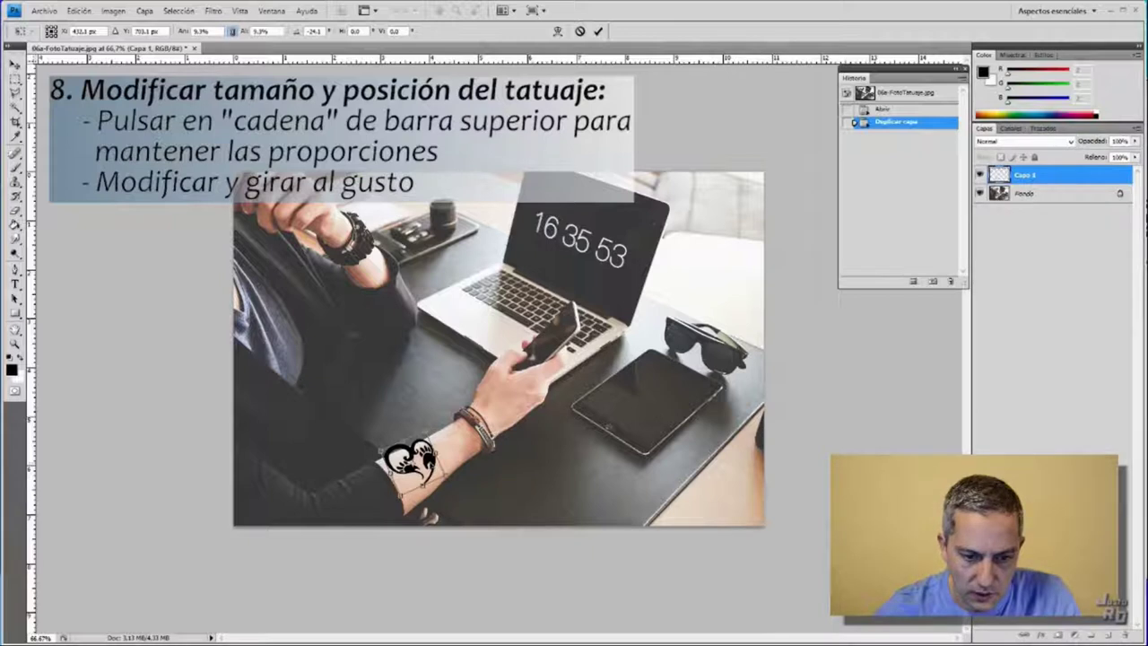
pyautogui.moveTo(438, 470)
pyautogui.mouseDown()
pyautogui.moveTo(447, 492)
pyautogui.moveTo(438, 471)
pyautogui.mouseUp()
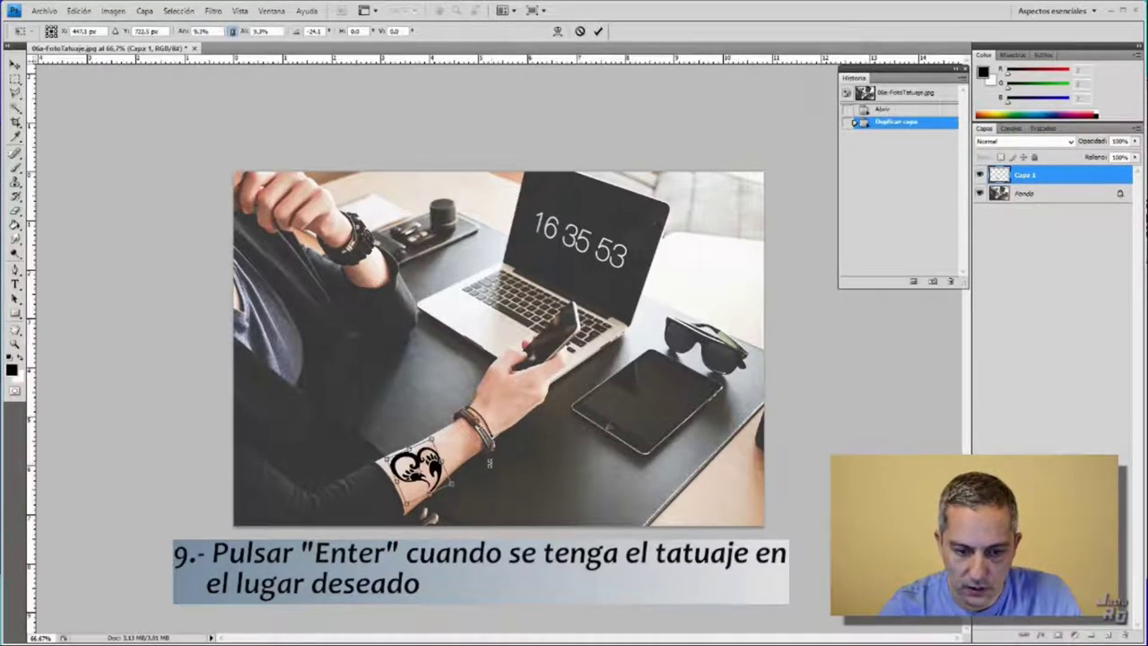
# Commit the Free Transform on the heart tattoo.
pyautogui.press('Return')
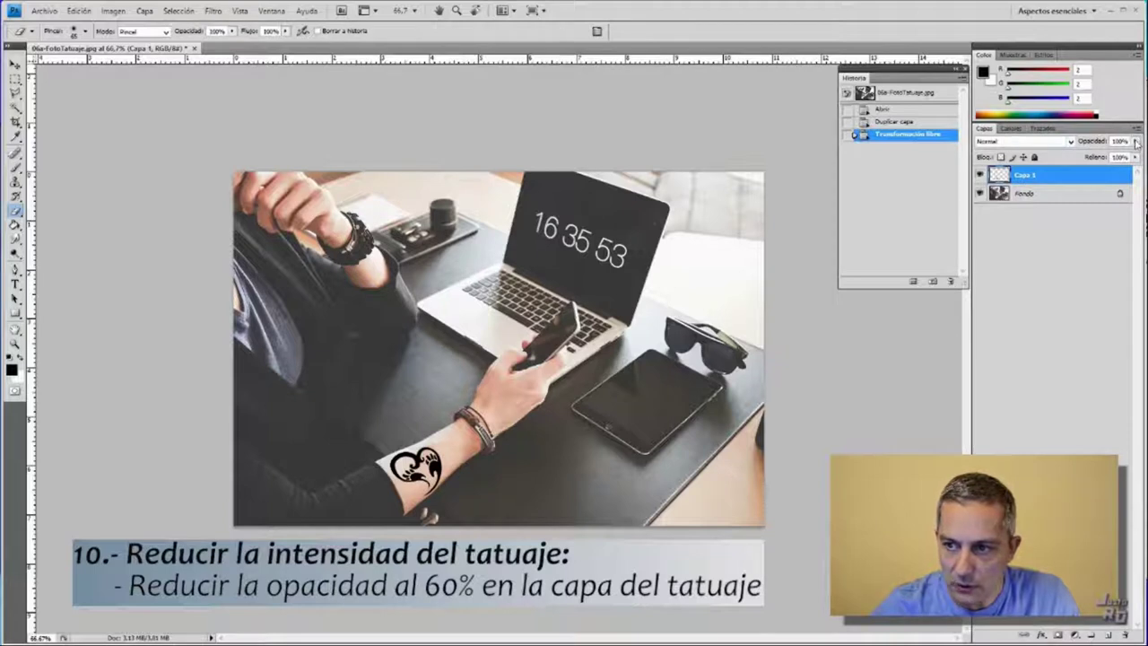
# Set the Capa 1 tattoo layer's opacity to 60%.
pyautogui.click(1135, 143)
pyautogui.moveTo(1136, 156); pyautogui.dragTo(1097, 166)
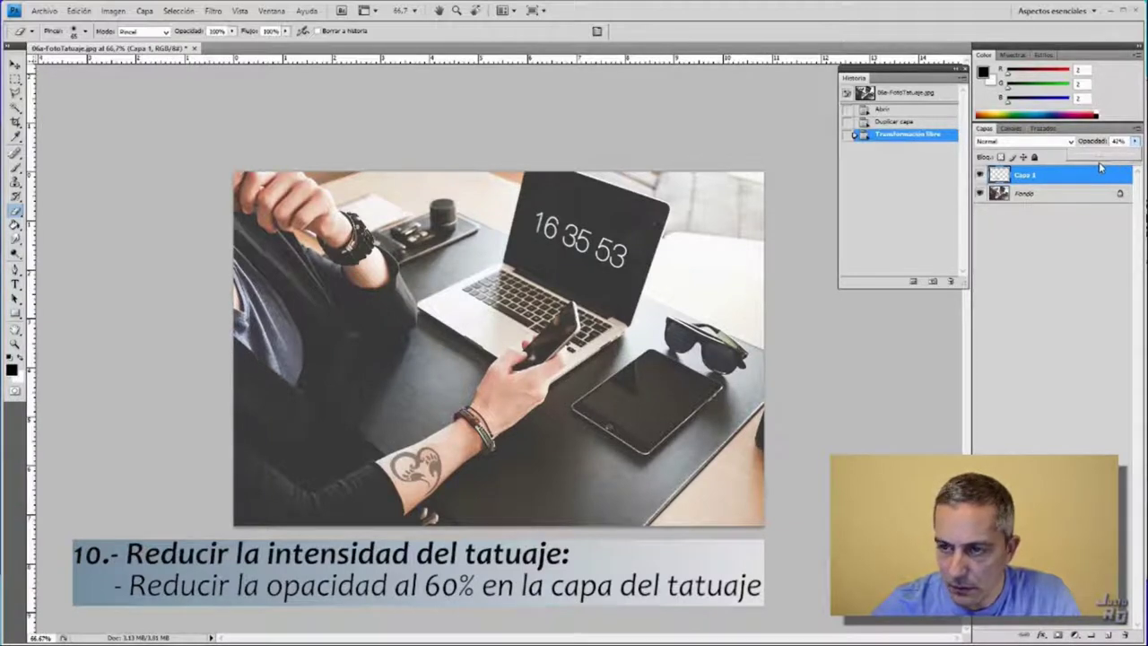
pyautogui.moveTo(1104, 162); pyautogui.dragTo(1112, 166)
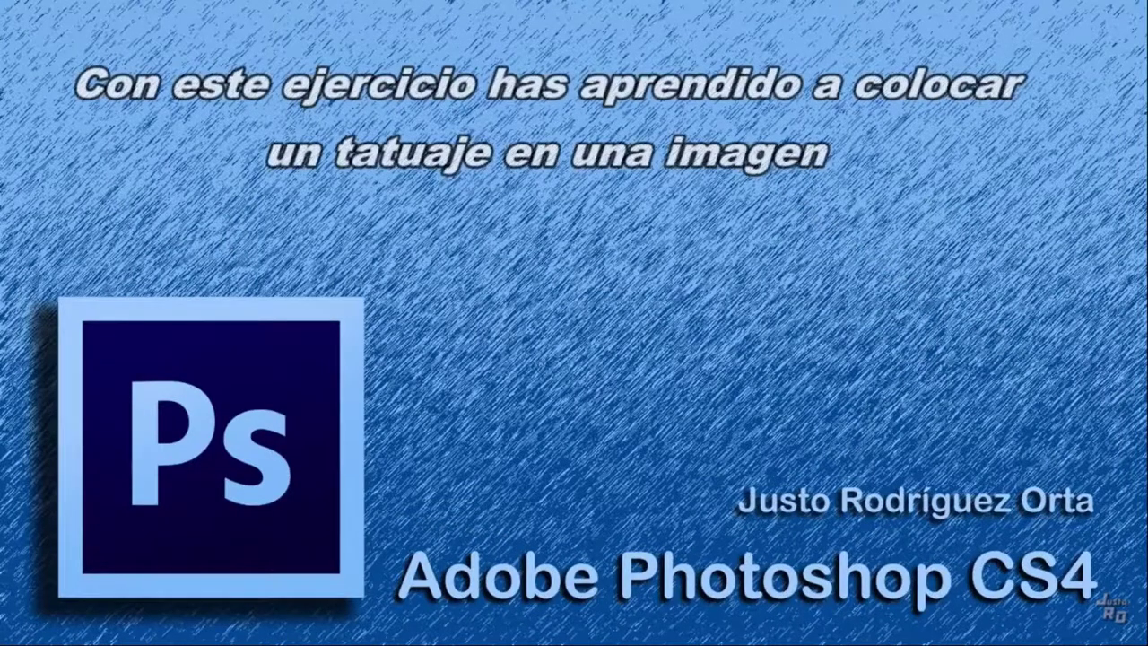
# Exit fullscreen, pause the YouTube tattoo tutorial, and bring OBS Studio to the front.
pyautogui.press('Escape')
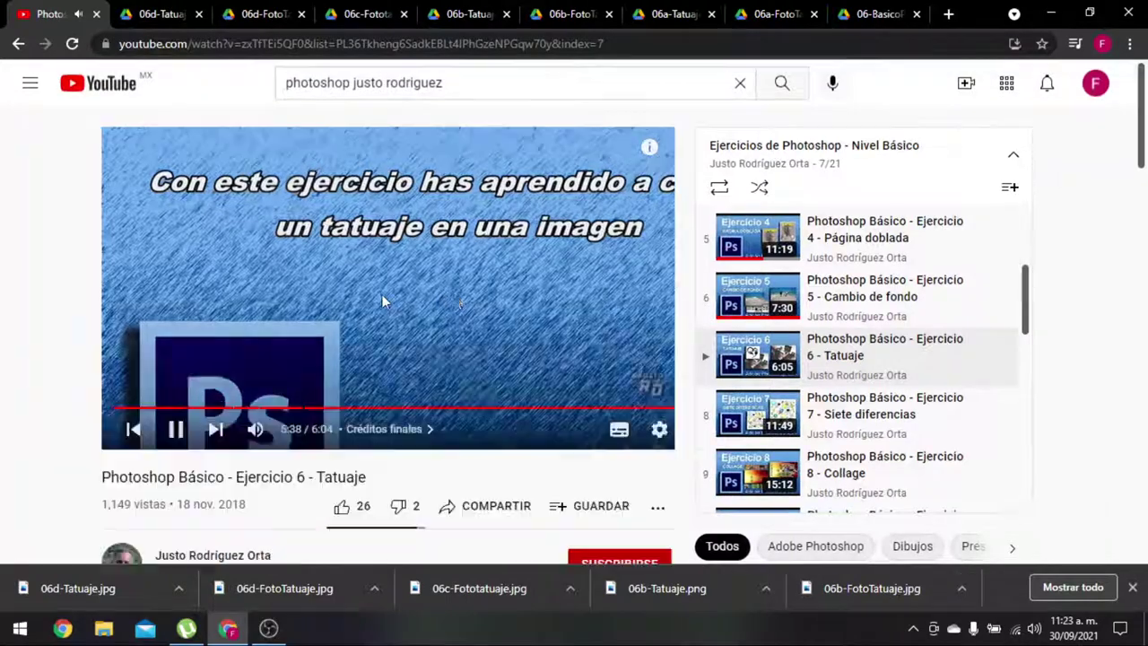
pyautogui.click(382, 294)
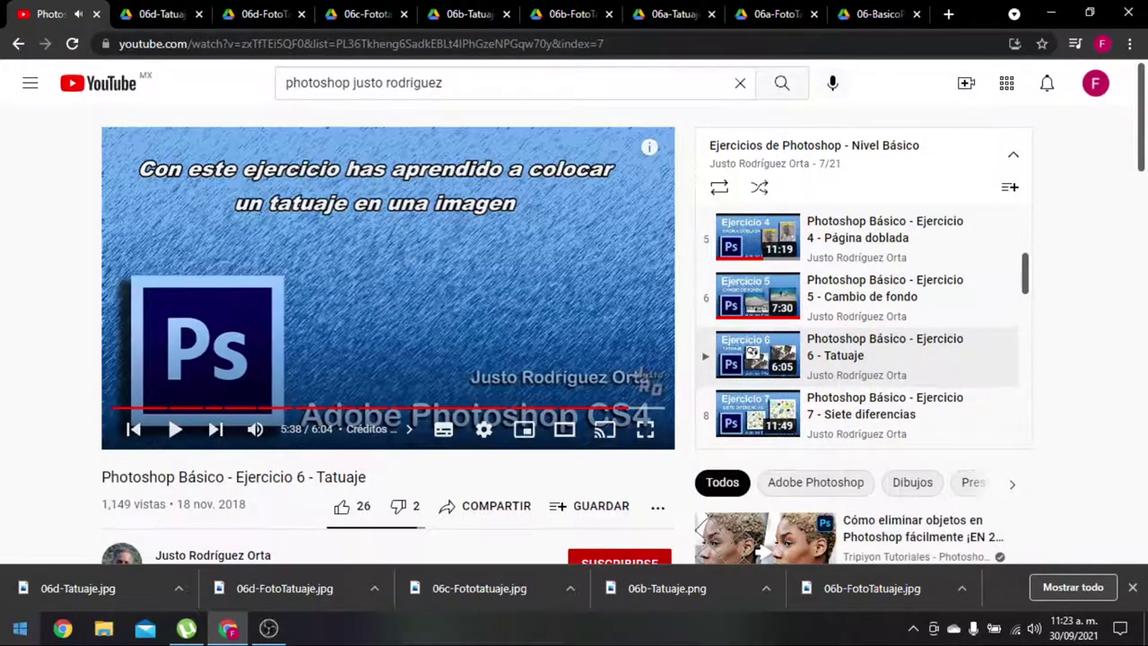
pyautogui.click(269, 628)
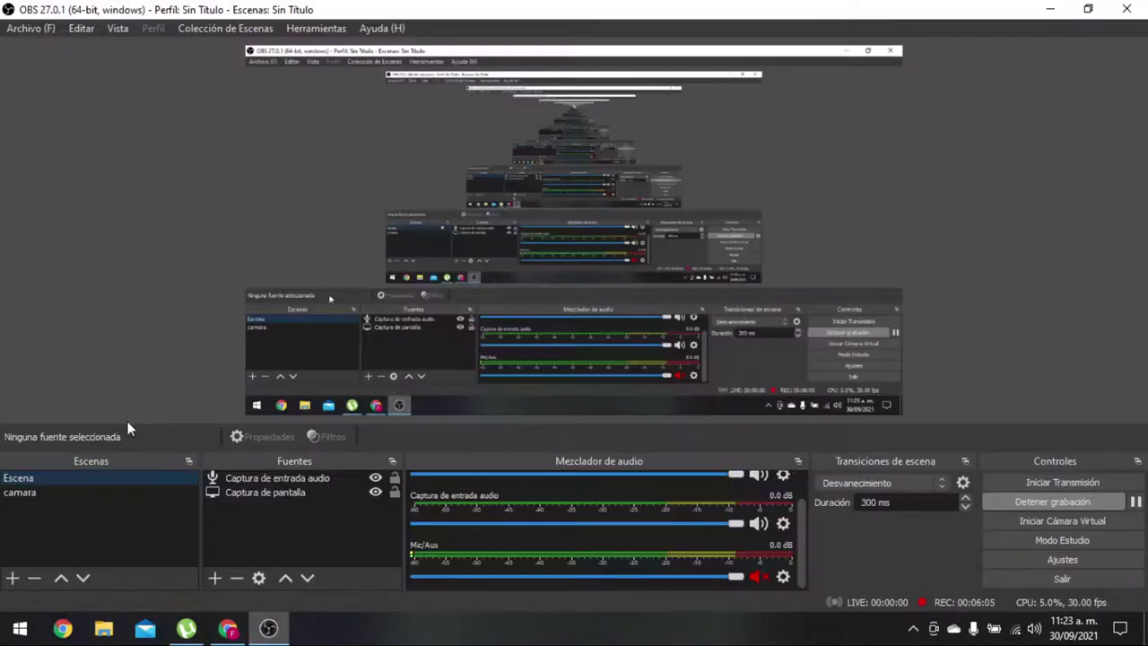
# Select the 'camara' scene in OBS Studio's Escenas list.
pyautogui.click(55, 495)
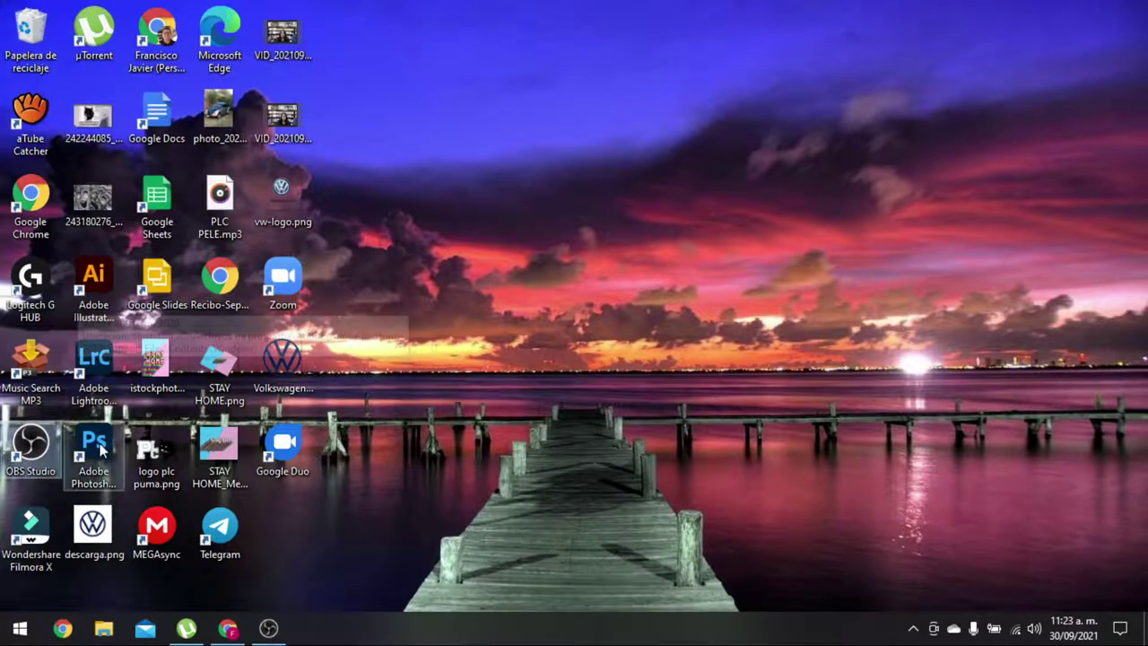
# Launch Adobe Photoshop 2020 from its desktop shortcut, keeping OBS minimized while it loads.
pyautogui.click(98, 453)
pyautogui.doubleClick(98, 453)
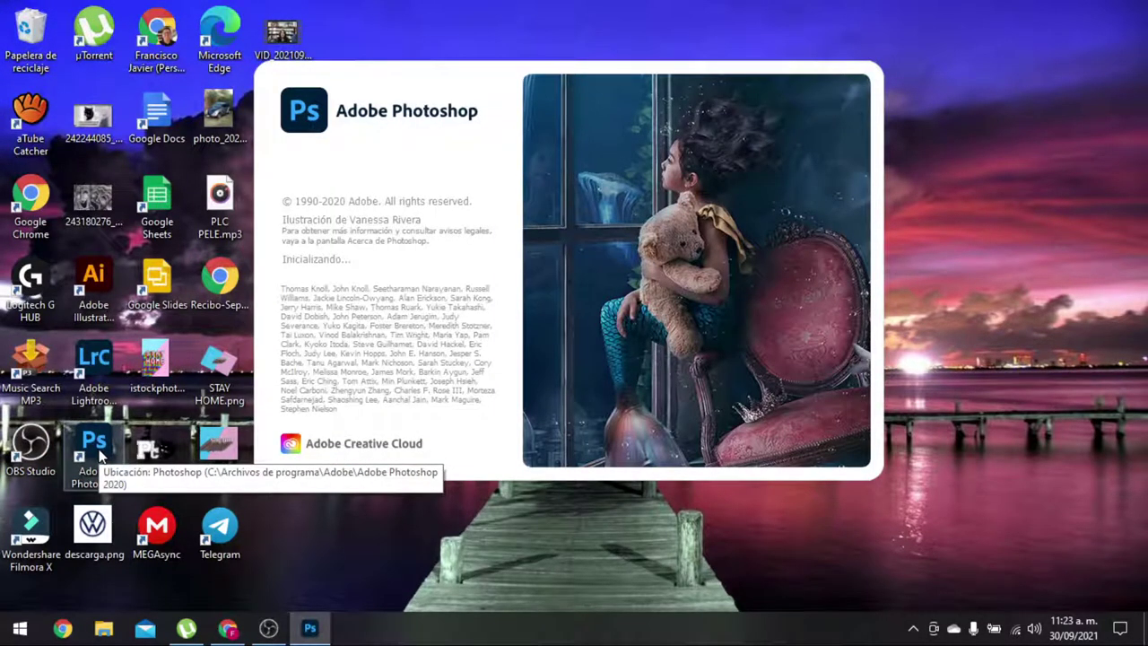
pyautogui.click(284, 633)
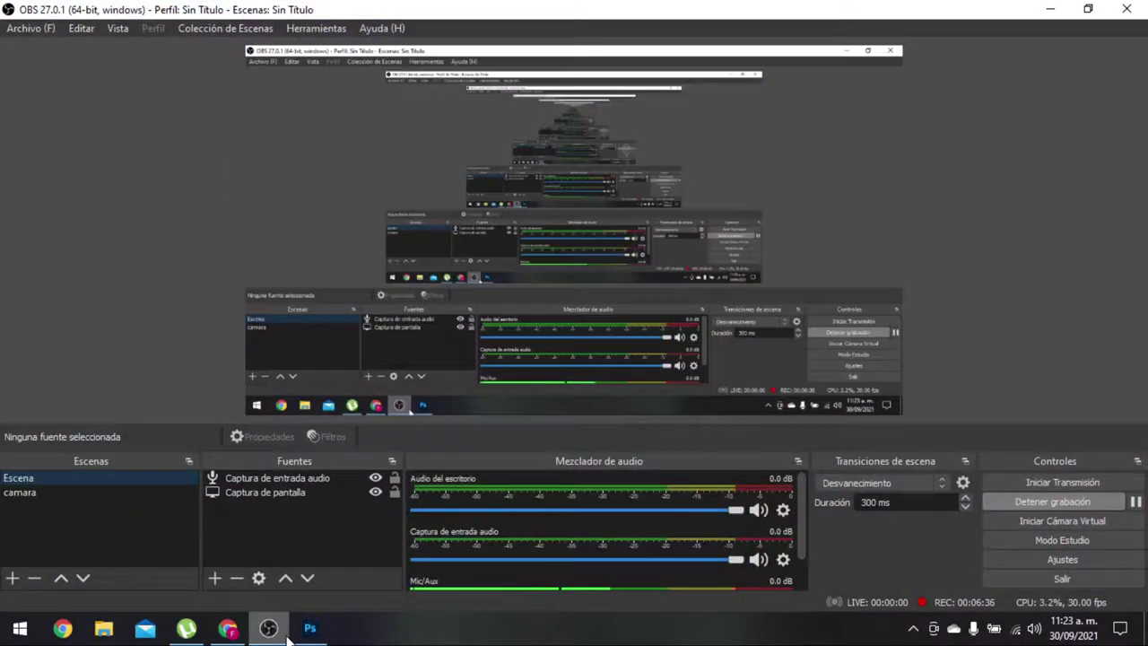
pyautogui.click(285, 633)
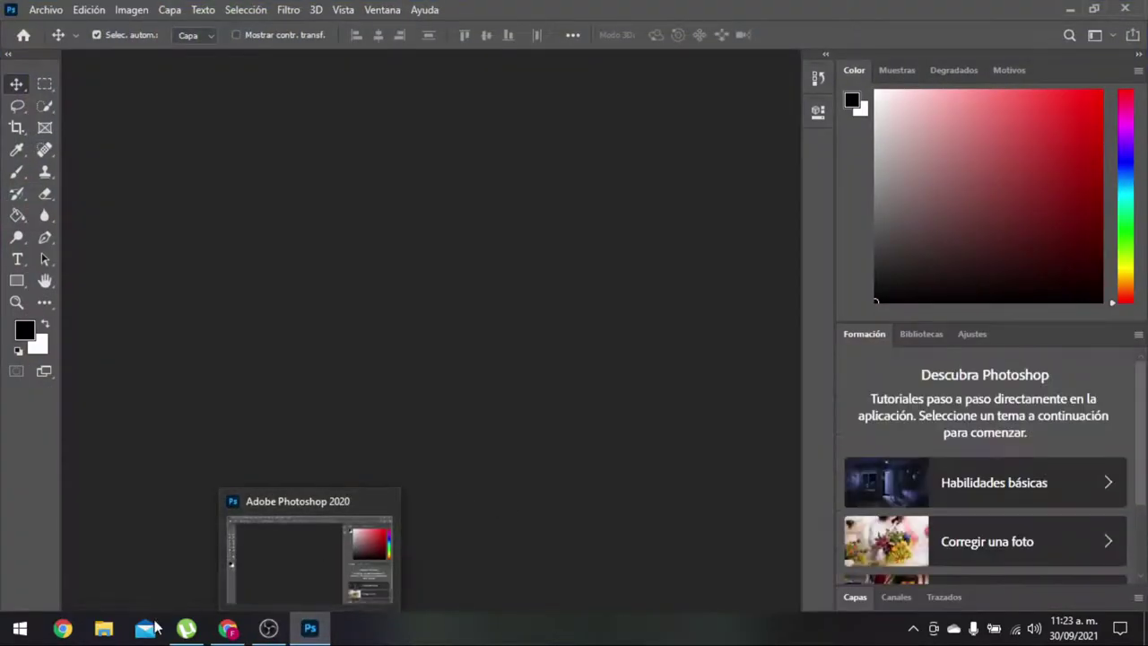
# Drag the desk photo 06a-FotoTatuaje.jpg from the Descargas folder into Photoshop.
pyautogui.click(105, 631)
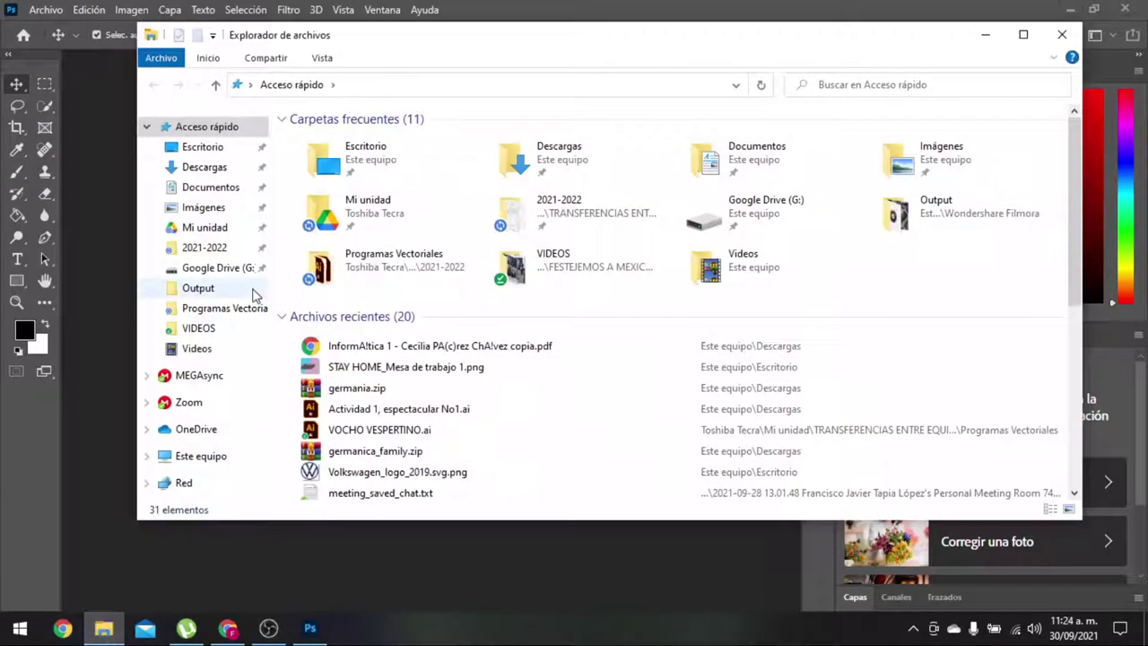
pyautogui.click(211, 167)
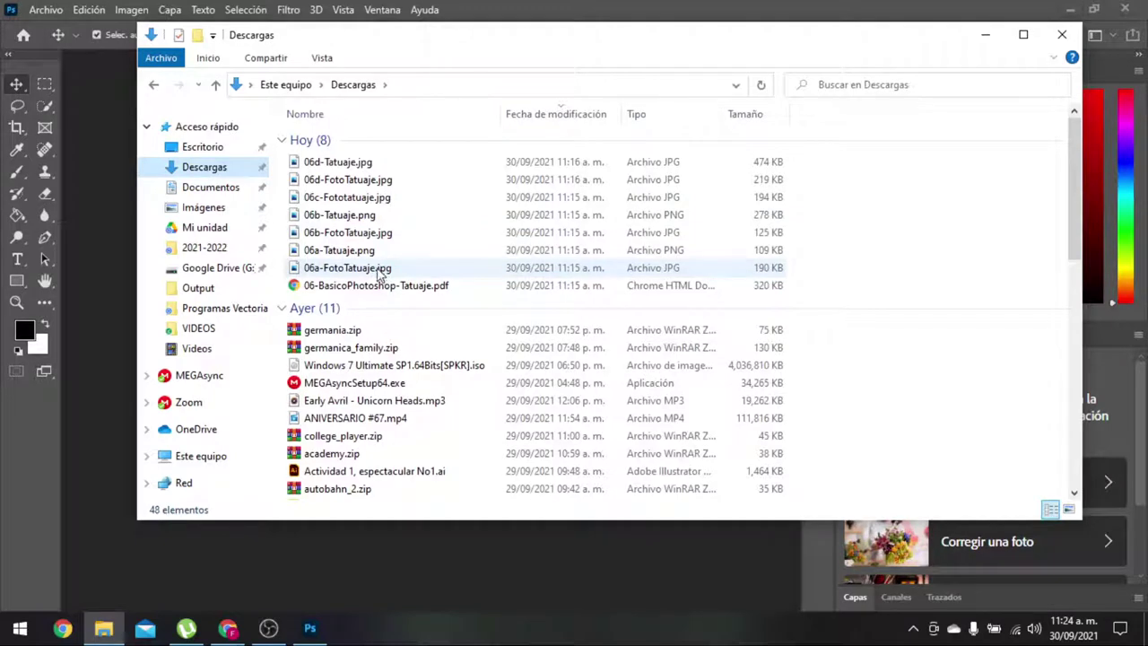
pyautogui.moveTo(377, 268); pyautogui.dragTo(107, 322)
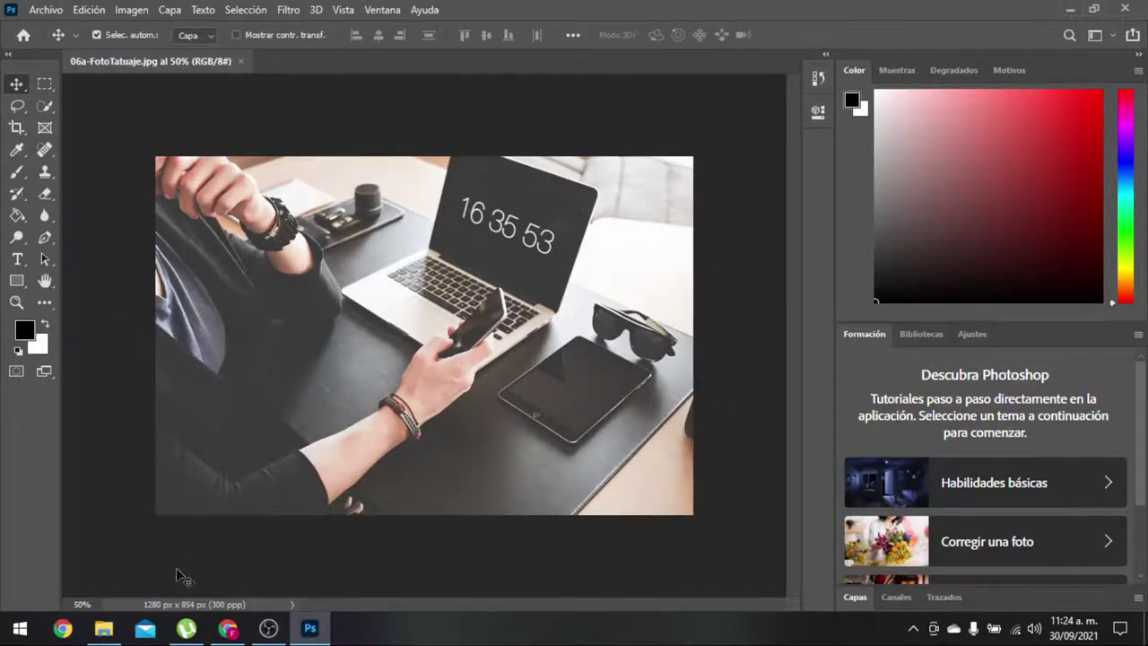
# Drag 06a-Tatuaje.png onto Photoshop's tab bar to open it as a second document.
pyautogui.click(103, 628)
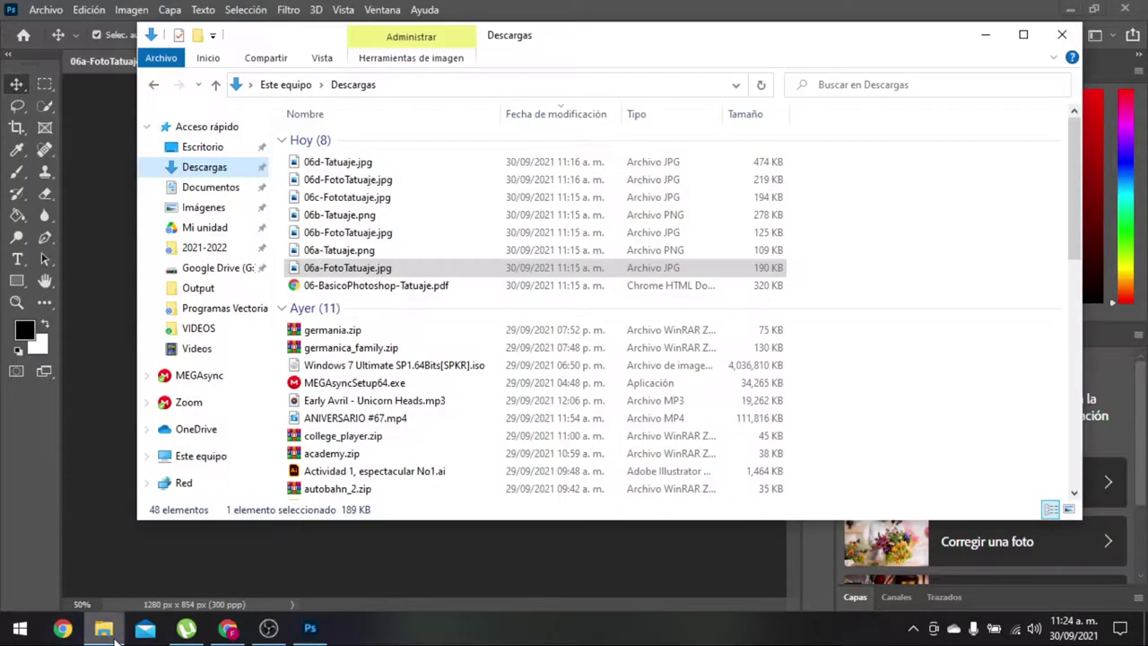
pyautogui.click(329, 254)
pyautogui.moveTo(329, 258); pyautogui.dragTo(326, 139)
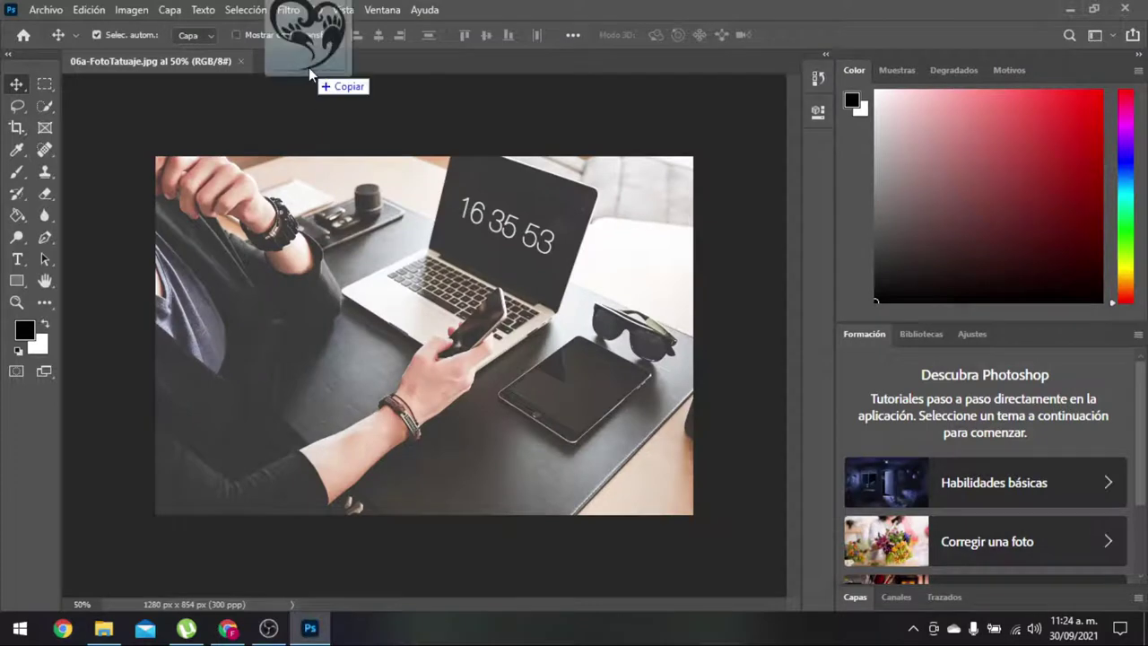
pyautogui.moveTo(326, 139); pyautogui.dragTo(306, 61)
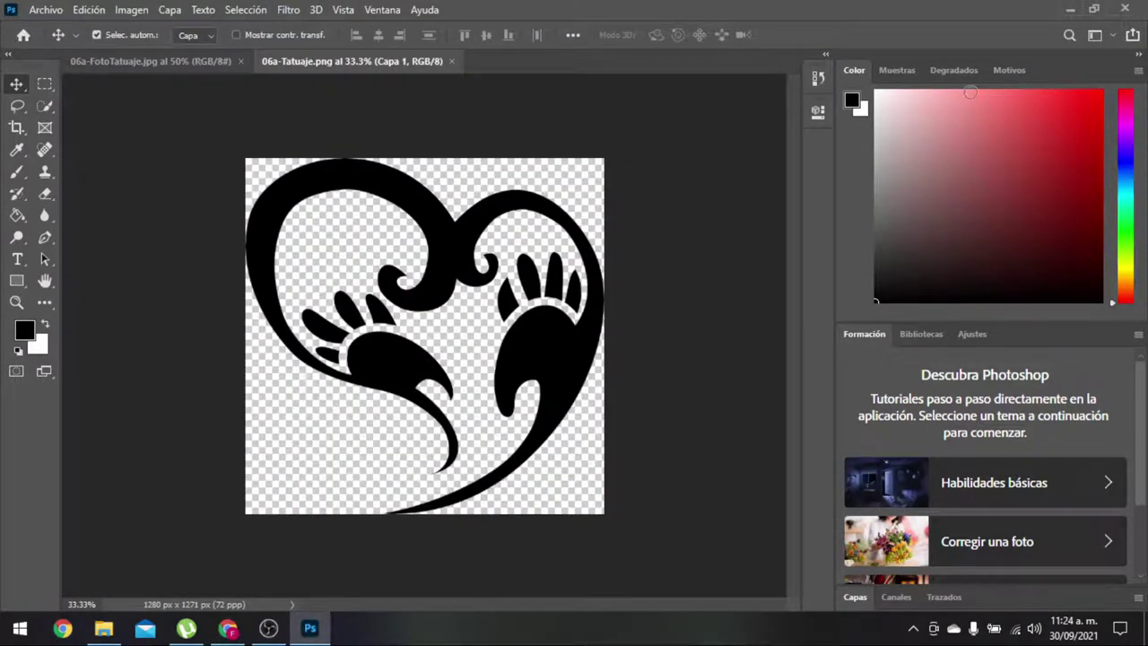
# Expand the Capas panel and close the undocked Descubra Photoshop tutorials panel.
pyautogui.click(861, 601)
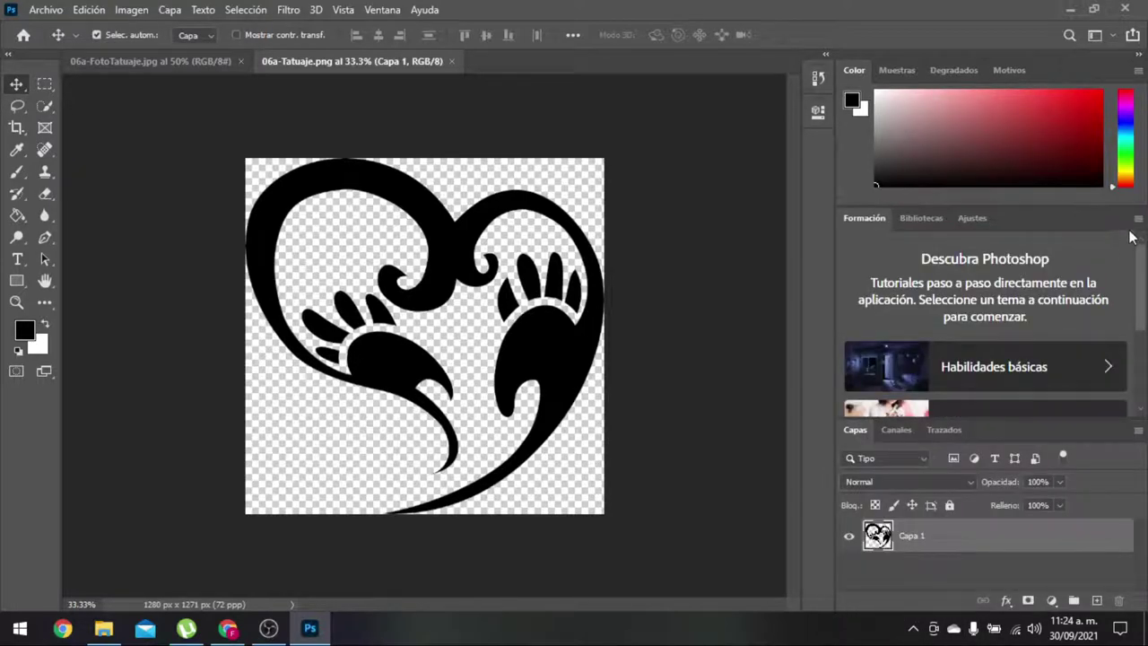
pyautogui.click(872, 222)
pyautogui.moveTo(1035, 220); pyautogui.dragTo(698, 289)
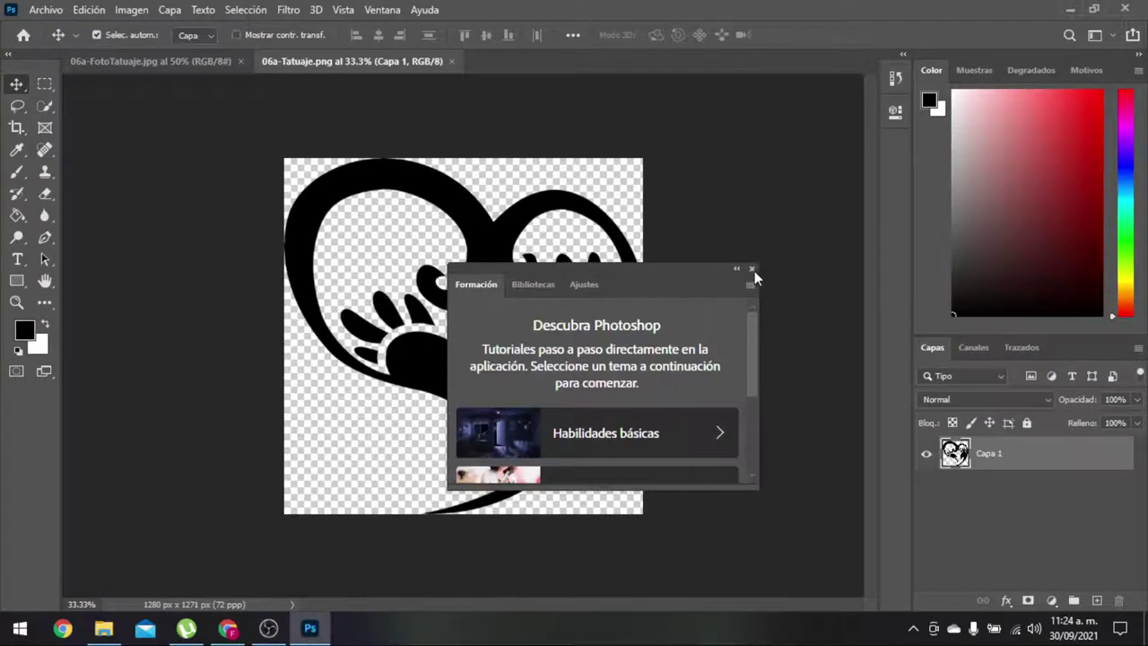
pyautogui.click(751, 270)
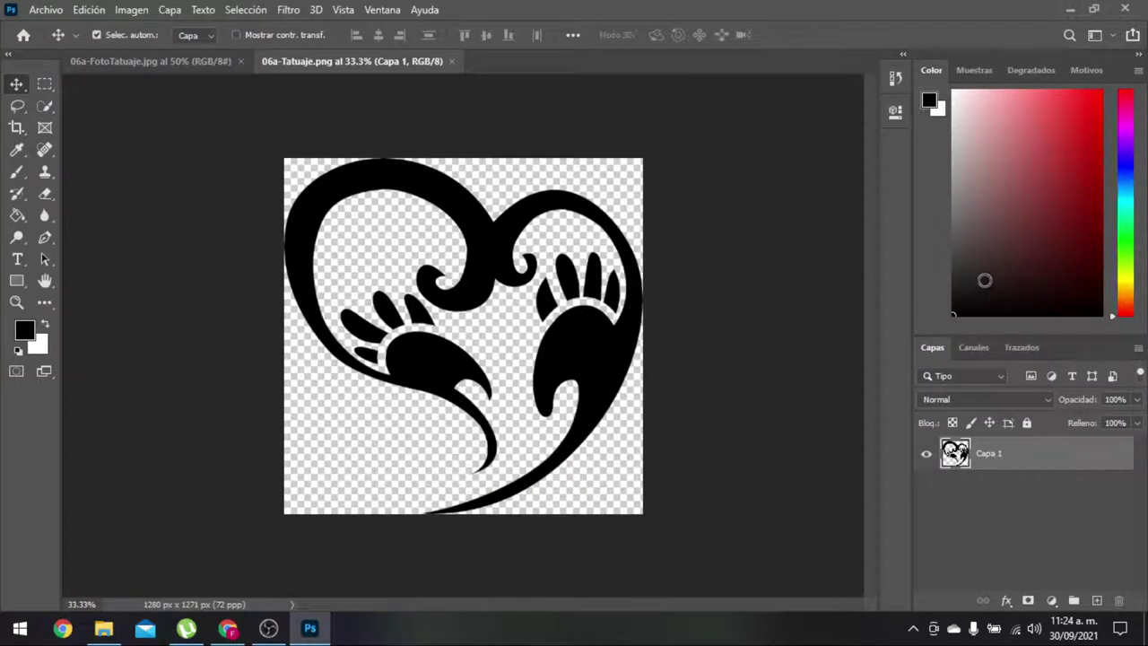
# Duplicate Capa 1 into document 06a-FotoTatuaje.jpg and view it over the desk photo.
pyautogui.rightClick(1015, 455)
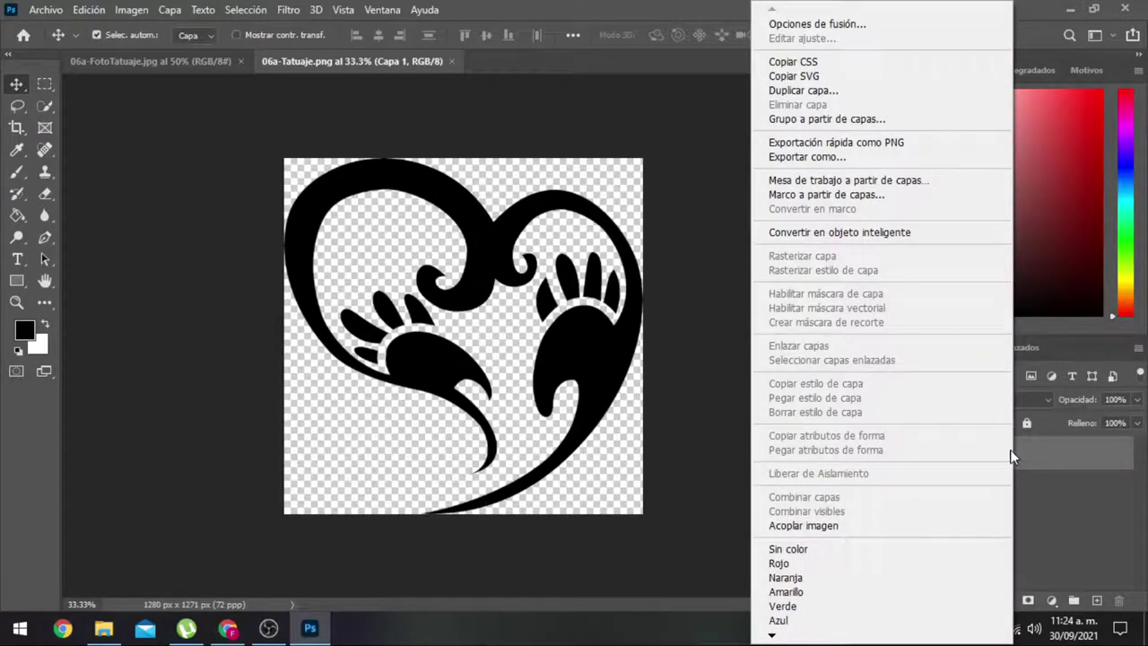
pyautogui.click(807, 92)
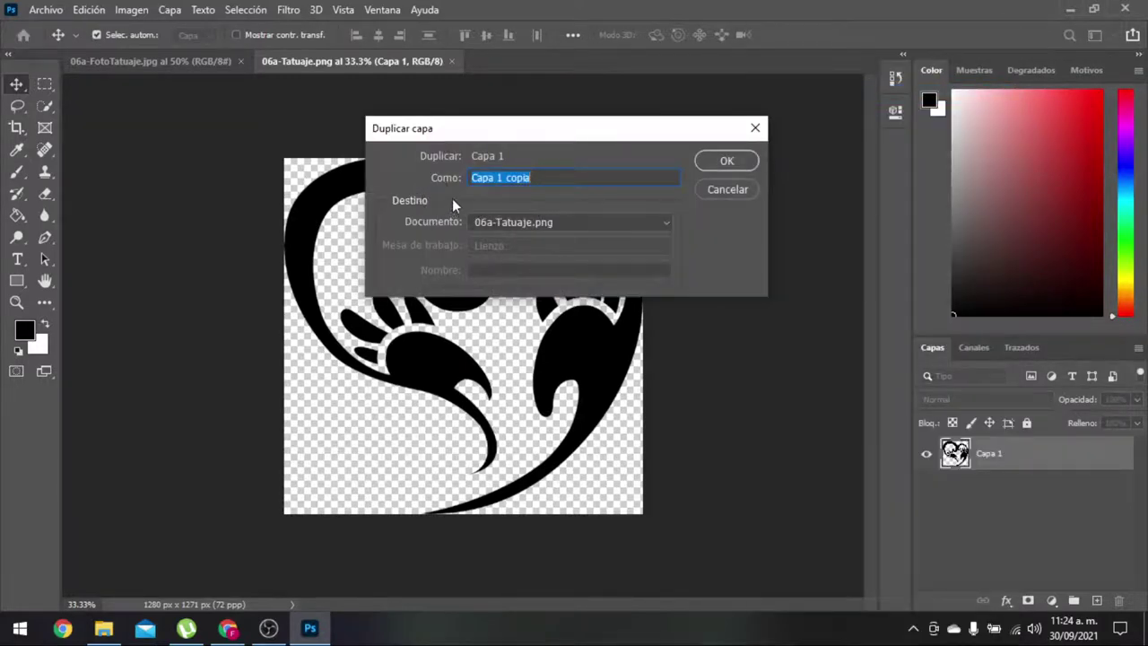
pyautogui.click(497, 230)
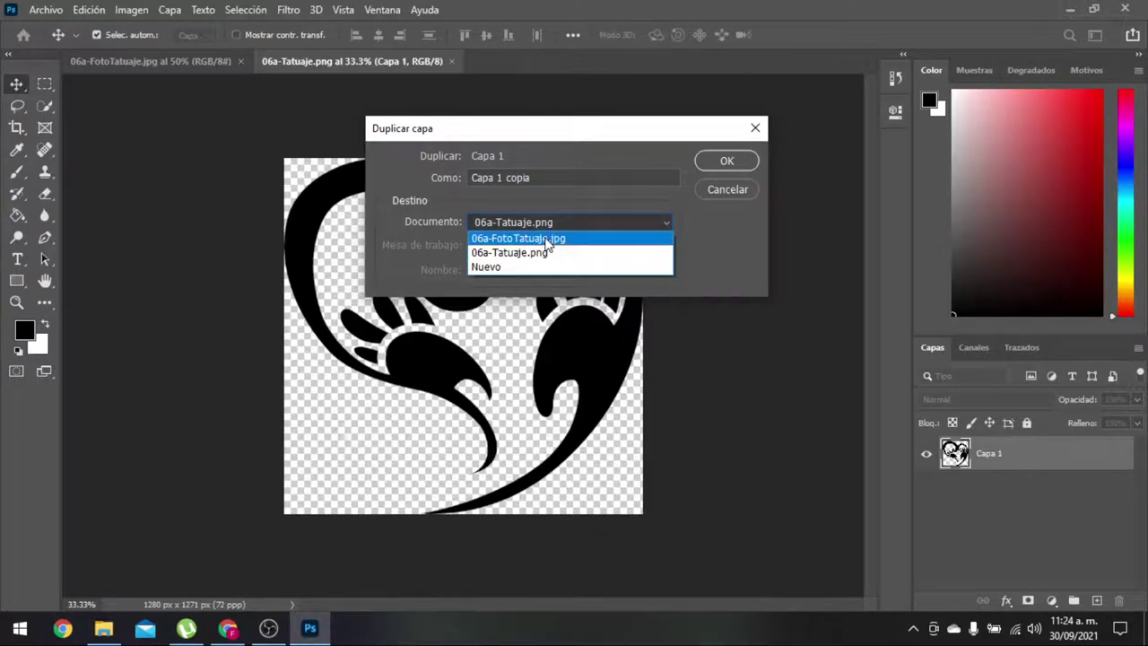
pyautogui.click(546, 239)
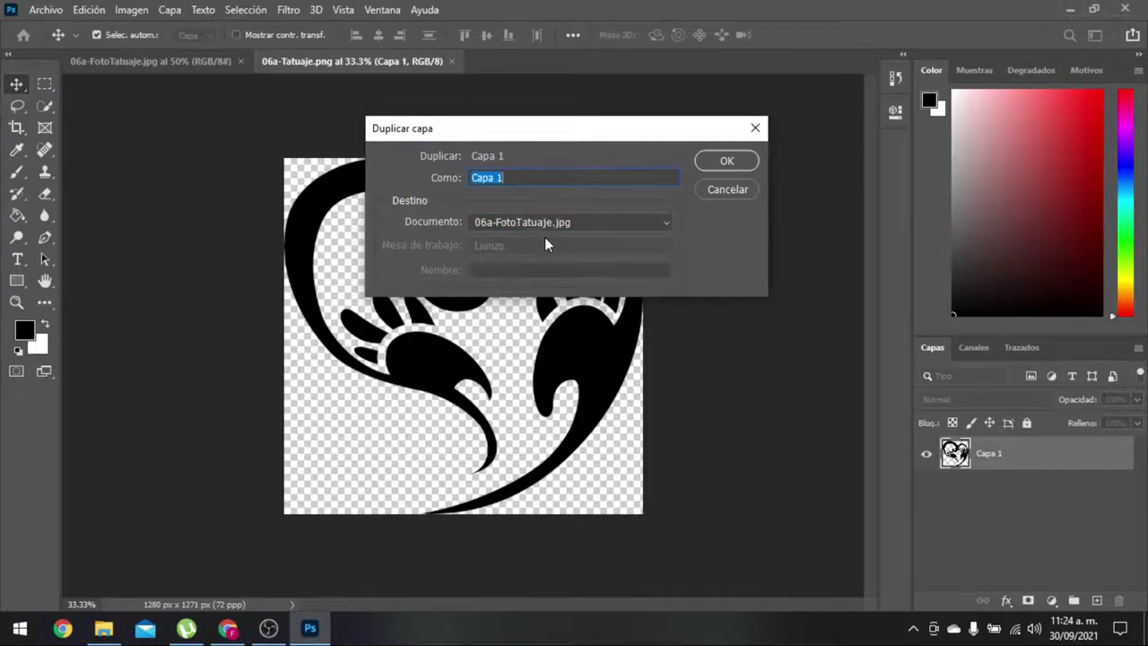
pyautogui.click(725, 160)
pyautogui.click(171, 61)
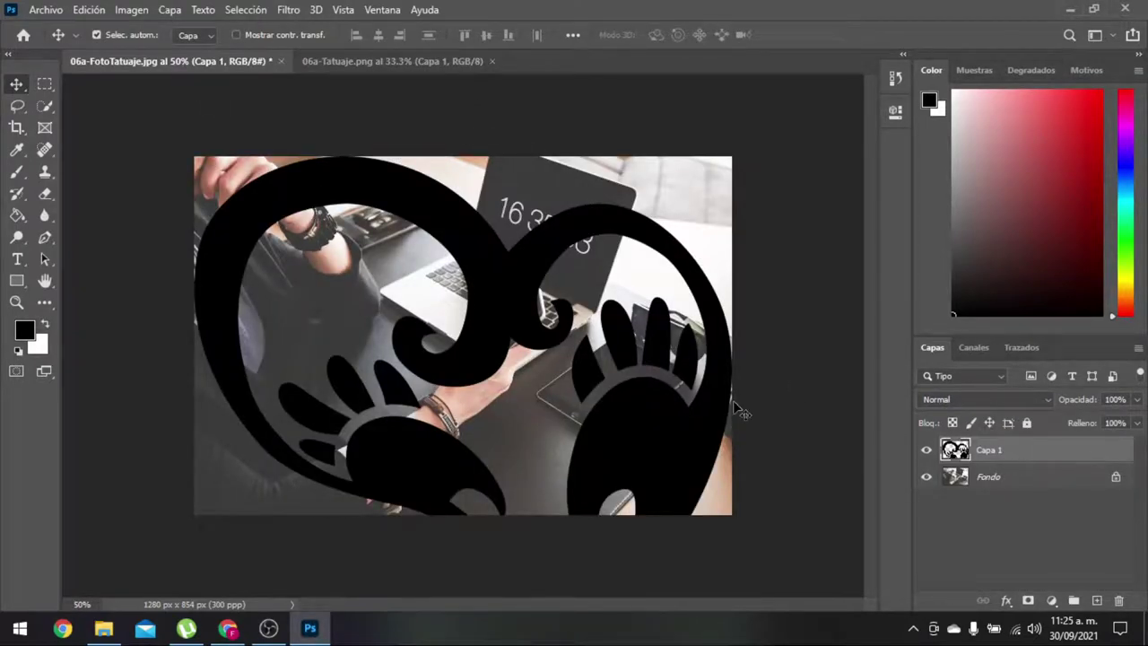
# Free-transform the heart to 6.20% scale and 47.52° rotation, placed on the forearm below the bracelet.
pyautogui.click(90, 9)
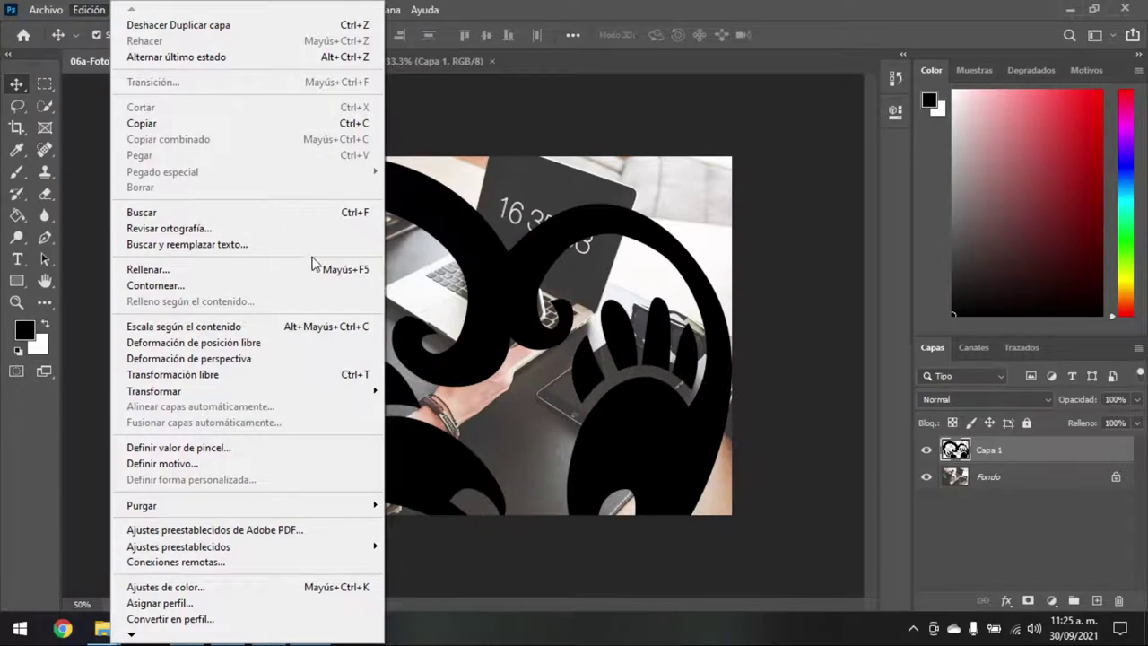
pyautogui.click(323, 375)
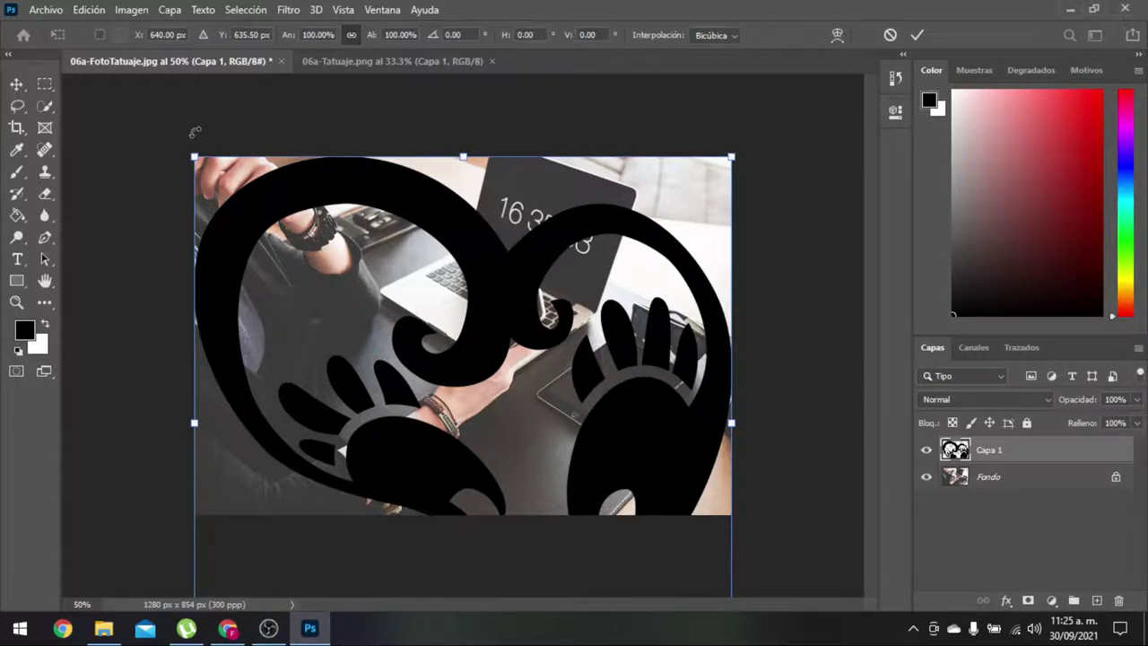
pyautogui.moveTo(187, 150); pyautogui.dragTo(260, 167)
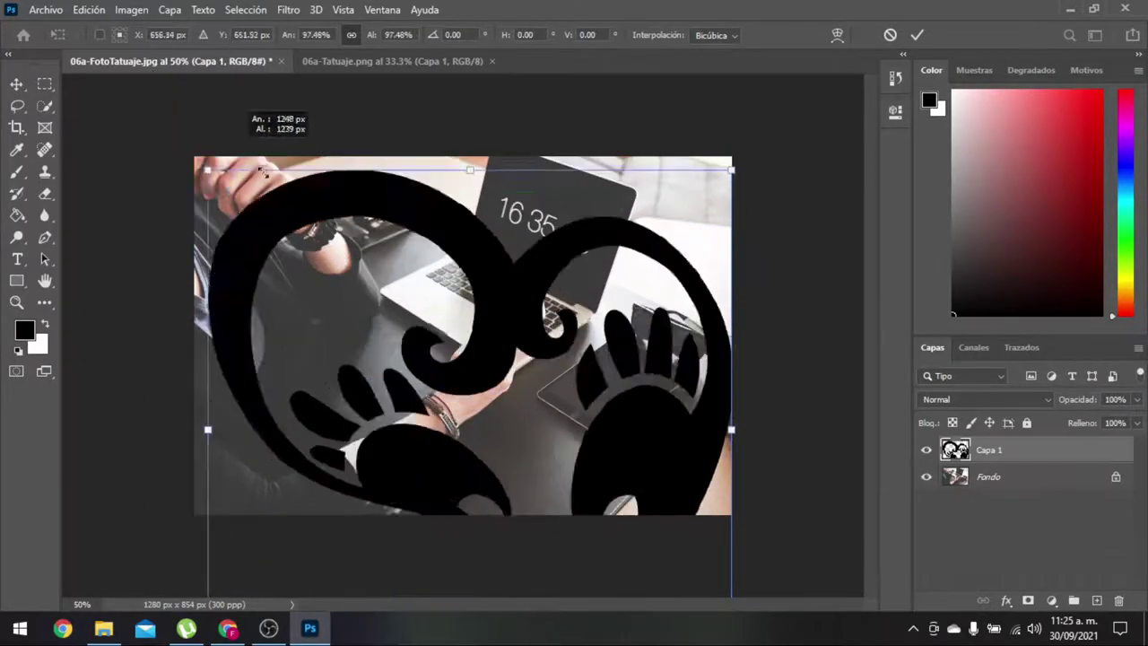
pyautogui.moveTo(261, 167)
pyautogui.mouseDown()
pyautogui.moveTo(499, 294)
pyautogui.moveTo(274, 197)
pyautogui.mouseUp()
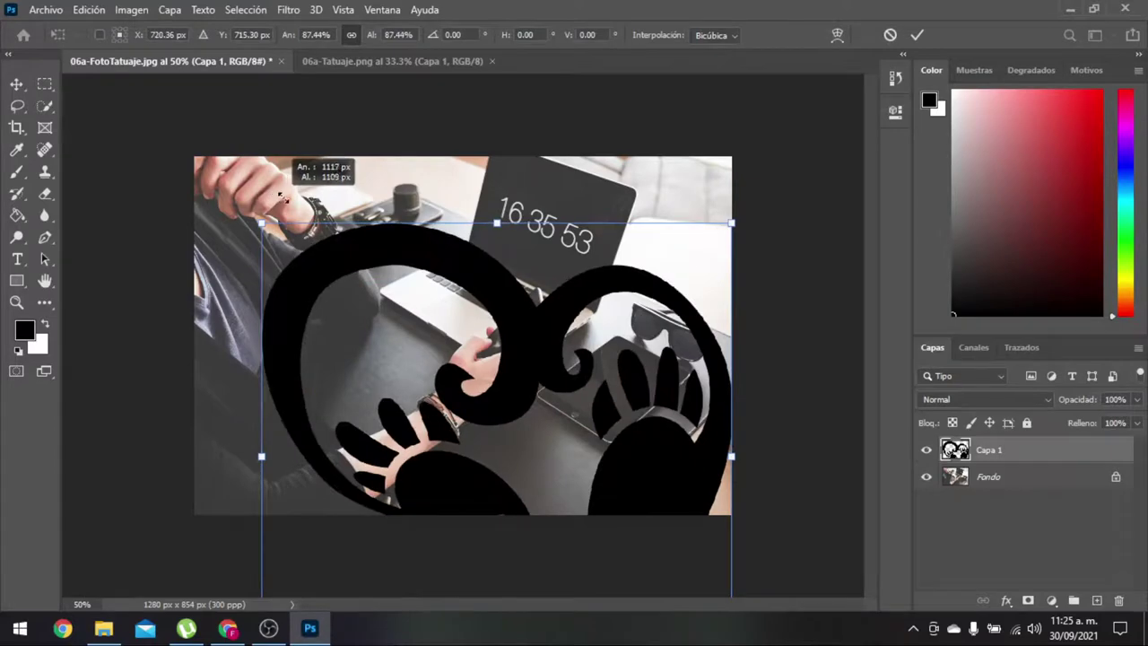
pyautogui.moveTo(274, 197); pyautogui.dragTo(283, 191)
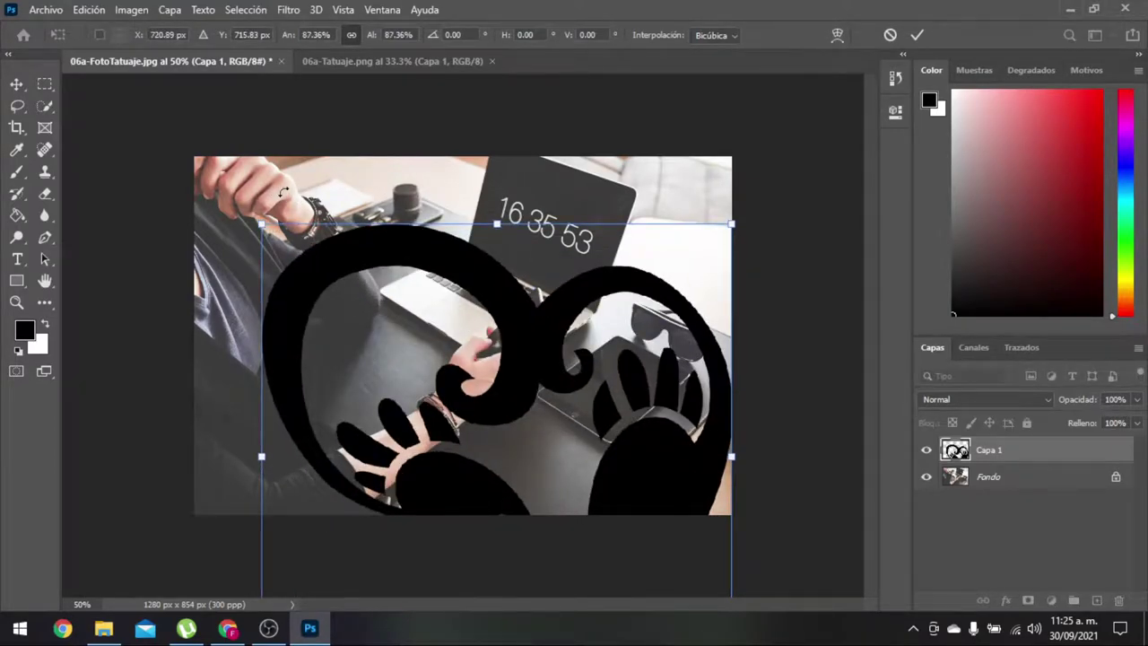
pyautogui.moveTo(261, 224)
pyautogui.mouseDown()
pyautogui.moveTo(374, 197)
pyautogui.moveTo(410, 256)
pyautogui.mouseUp()
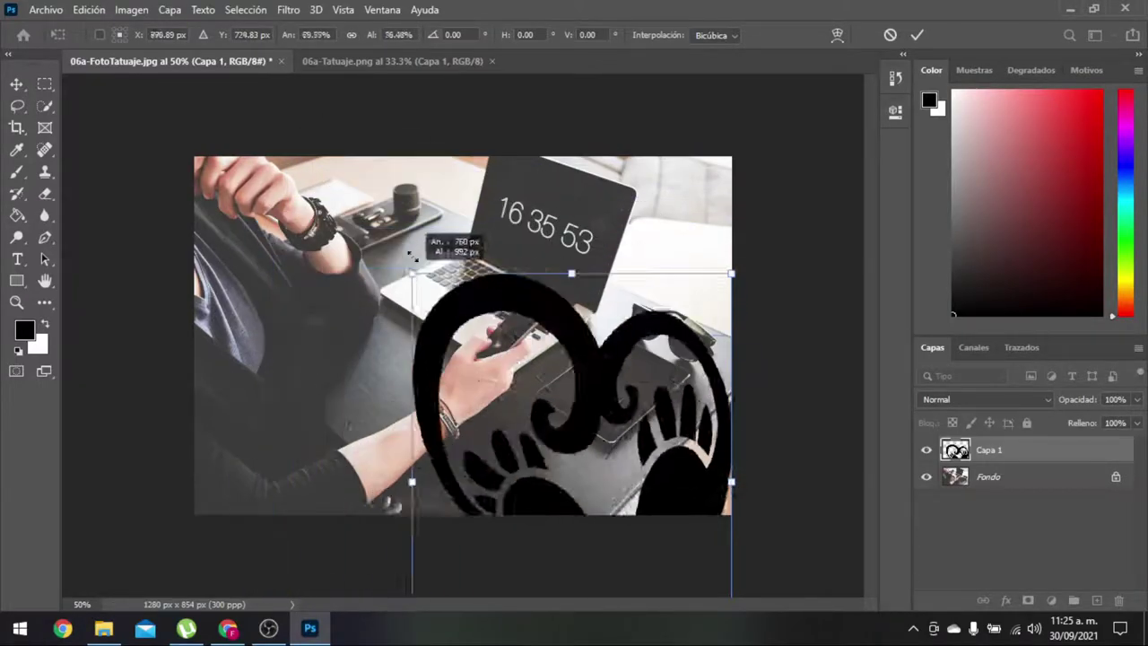
pyautogui.moveTo(410, 256)
pyautogui.mouseDown()
pyautogui.moveTo(485, 205)
pyautogui.moveTo(303, 184)
pyautogui.mouseUp()
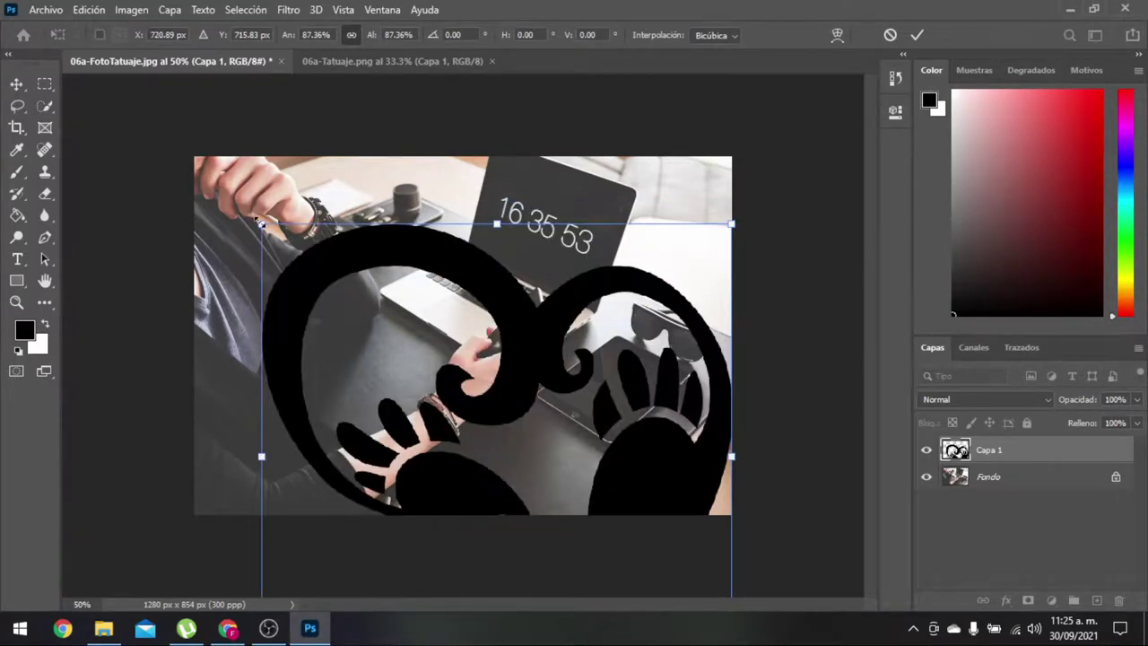
pyautogui.moveTo(261, 224); pyautogui.dragTo(423, 372)
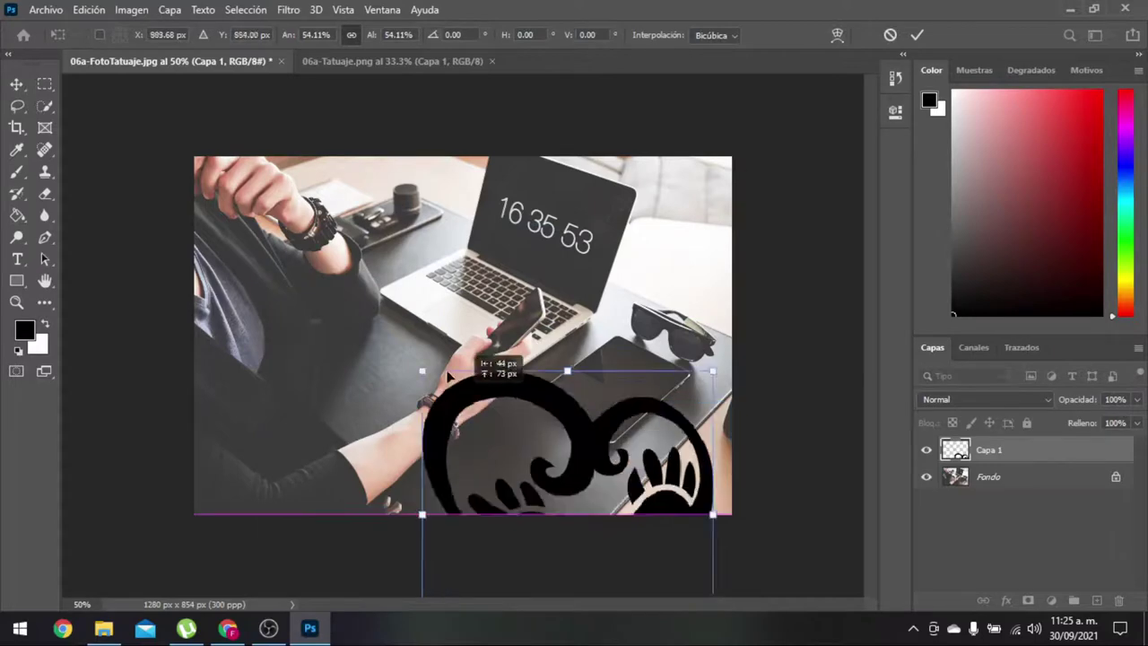
pyautogui.moveTo(466, 411); pyautogui.dragTo(313, 266)
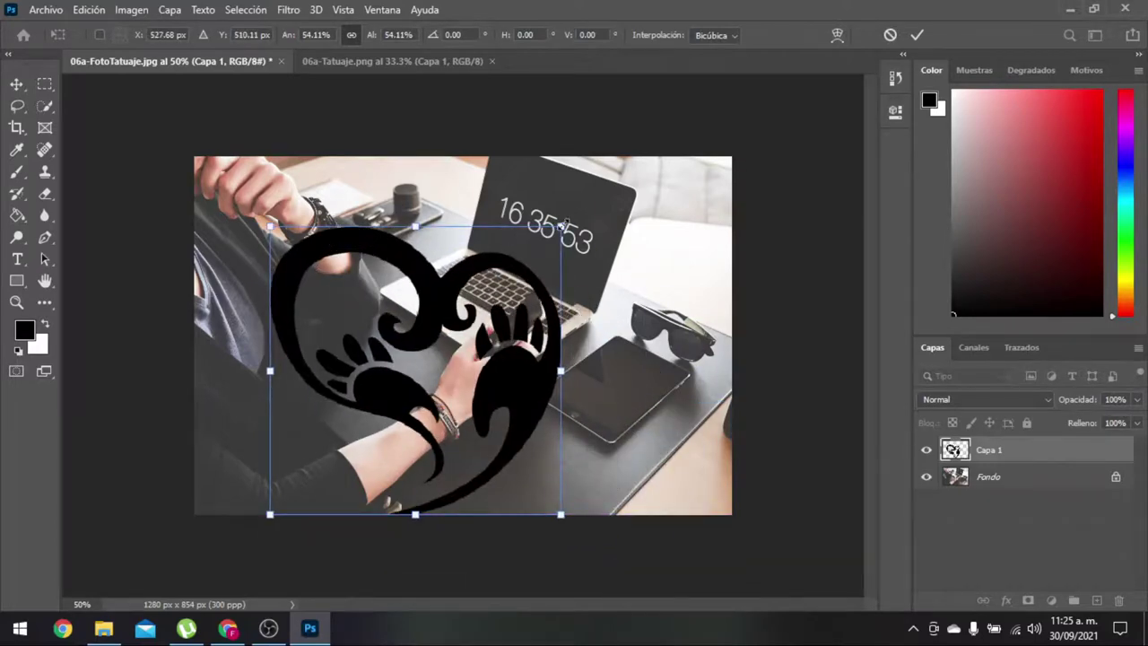
pyautogui.moveTo(560, 224)
pyautogui.mouseDown()
pyautogui.moveTo(406, 381)
pyautogui.moveTo(451, 443)
pyautogui.moveTo(311, 456)
pyautogui.moveTo(441, 440)
pyautogui.moveTo(391, 434)
pyautogui.moveTo(387, 446)
pyautogui.moveTo(429, 449)
pyautogui.moveTo(393, 457)
pyautogui.mouseUp()
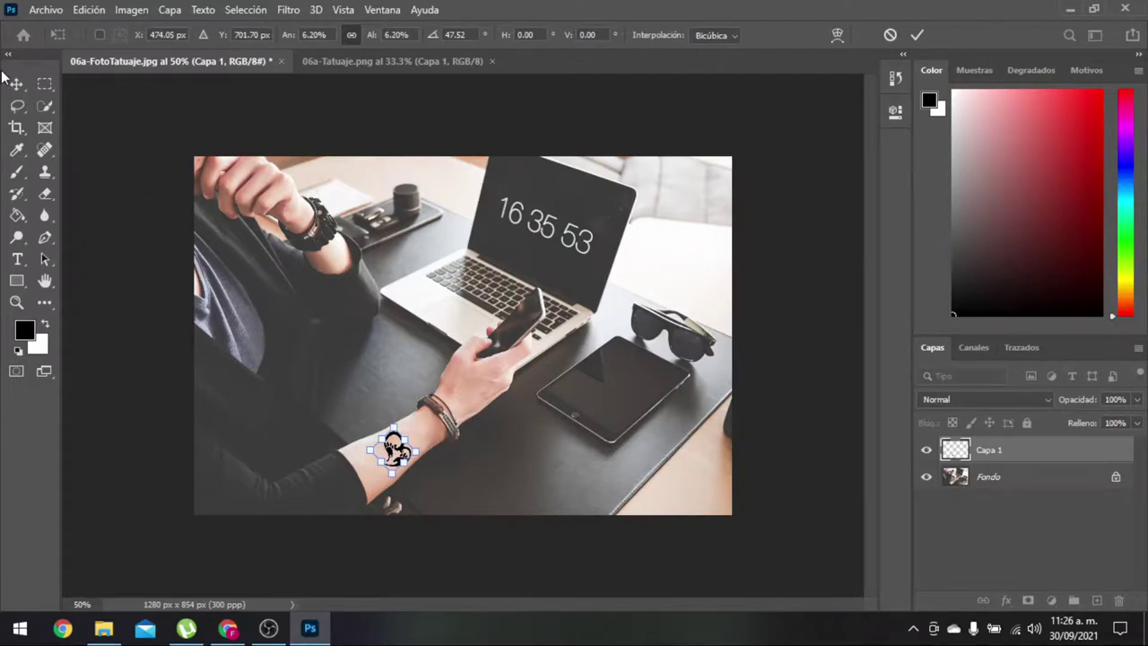
pyautogui.press('Return')
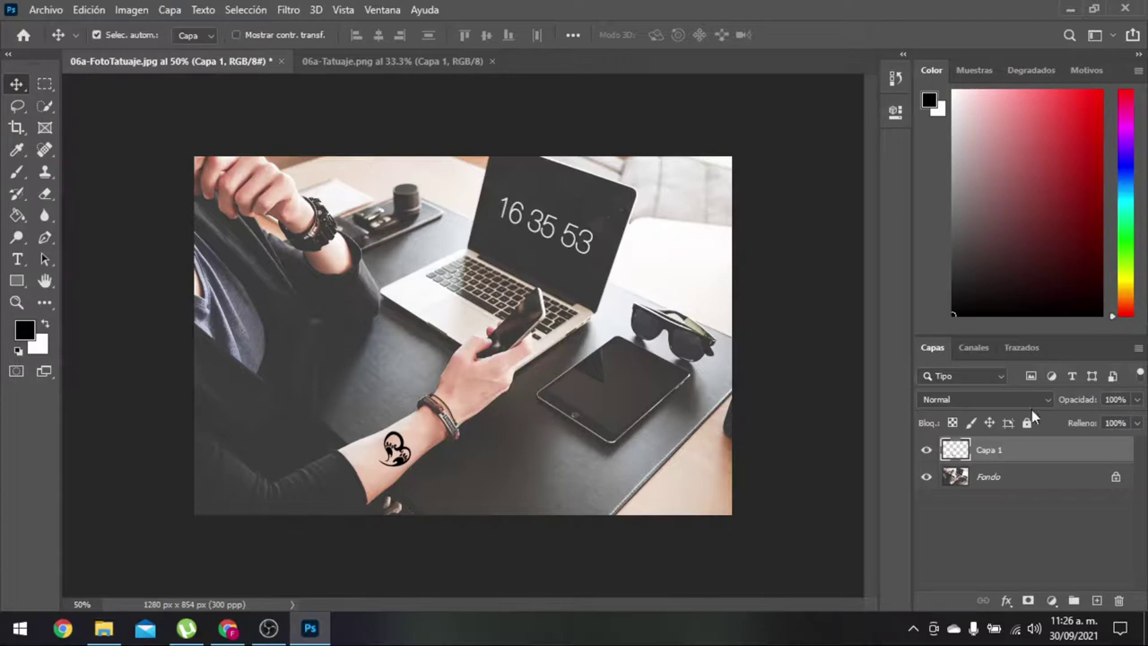
# Drag Capa 1's Opacidad slider down to 64%, then deselect the layer.
pyautogui.click(1139, 400)
pyautogui.moveTo(1136, 422); pyautogui.dragTo(1110, 422)
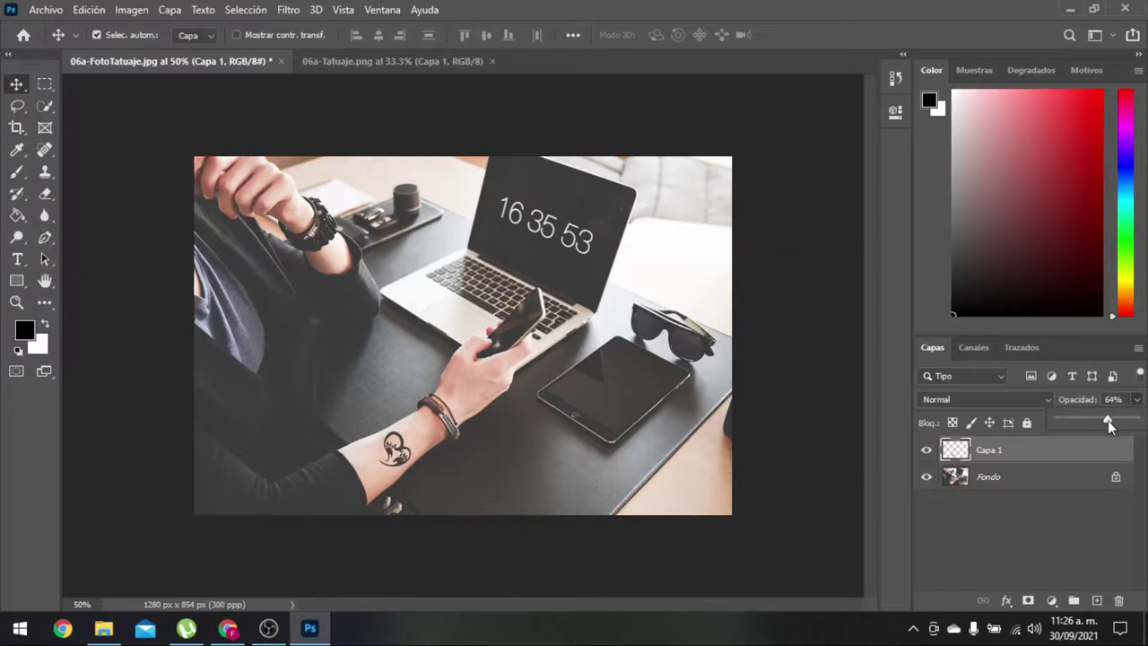
pyautogui.moveTo(1104, 425); pyautogui.dragTo(1103, 425)
pyautogui.moveTo(1110, 431); pyautogui.dragTo(1102, 431)
pyautogui.click(1047, 530)
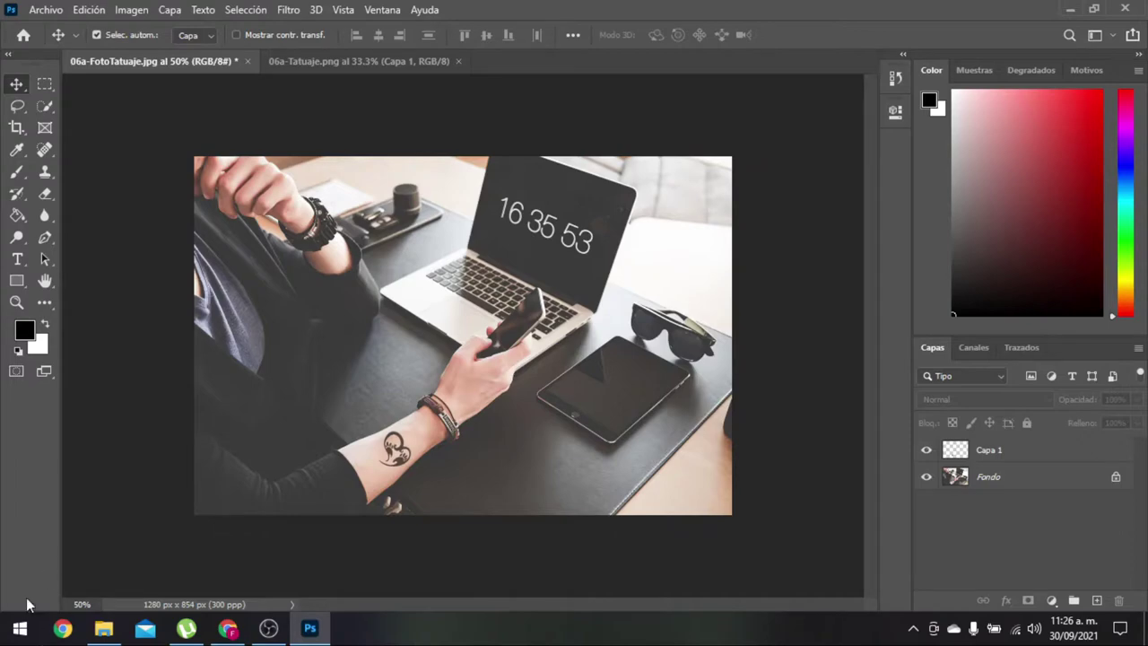
# Bring OBS Studio forward and select its 'camara' scene.
pyautogui.click(266, 630)
pyautogui.click(20, 493)
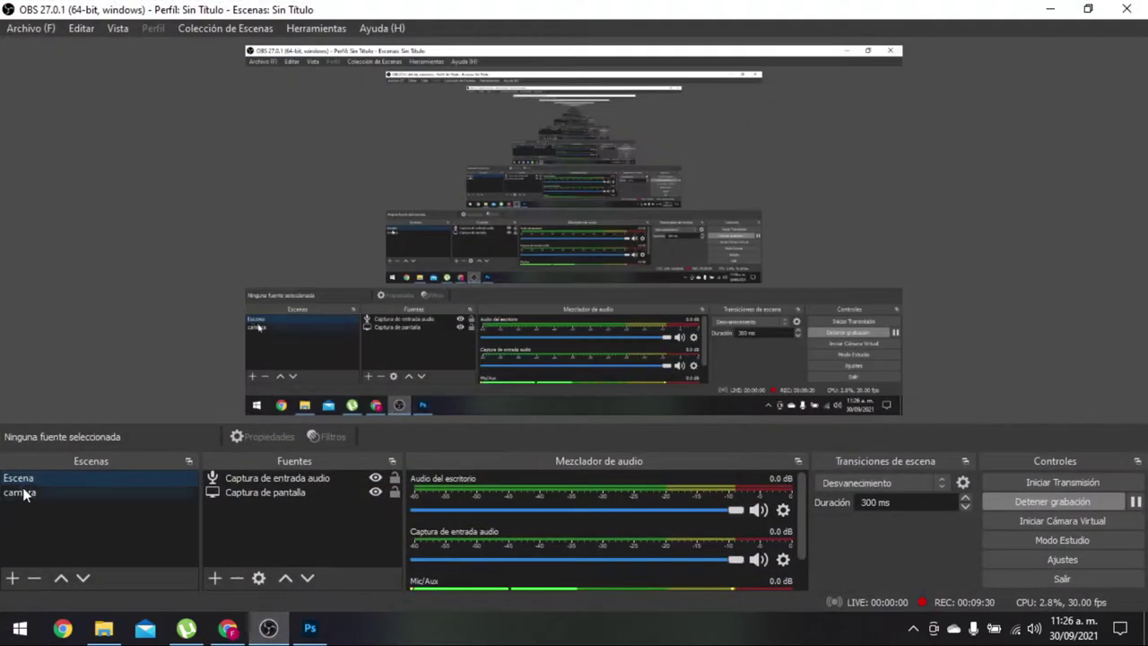